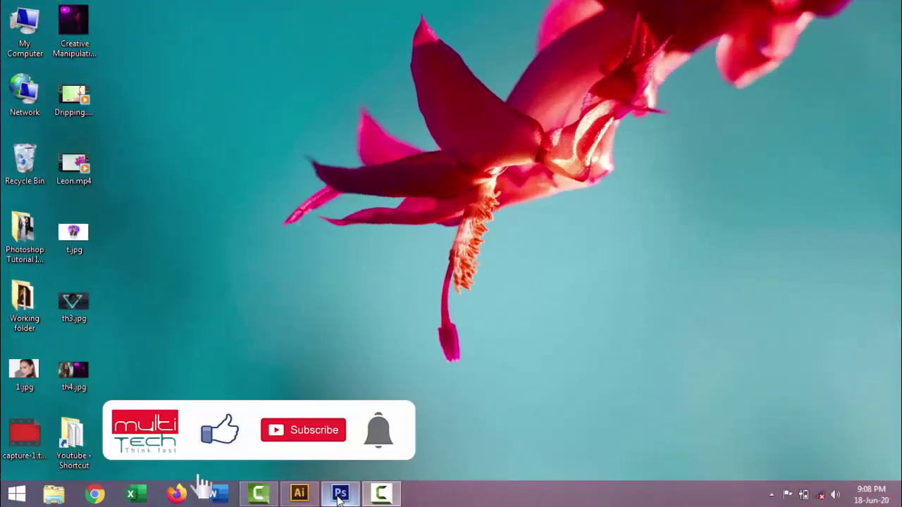
- Launch Photoshop and open the portrait 1.jpg from the Desktop
left_click(338, 493)
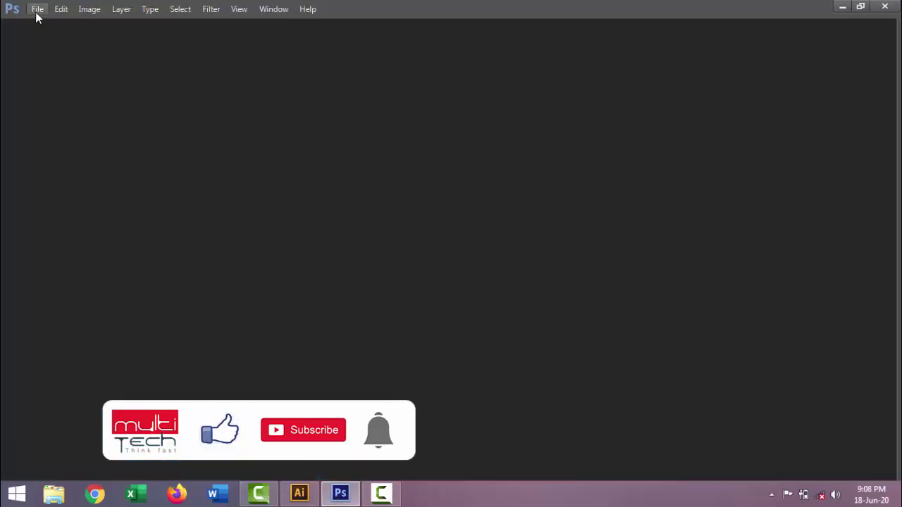
left_click(37, 9)
left_click(48, 36)
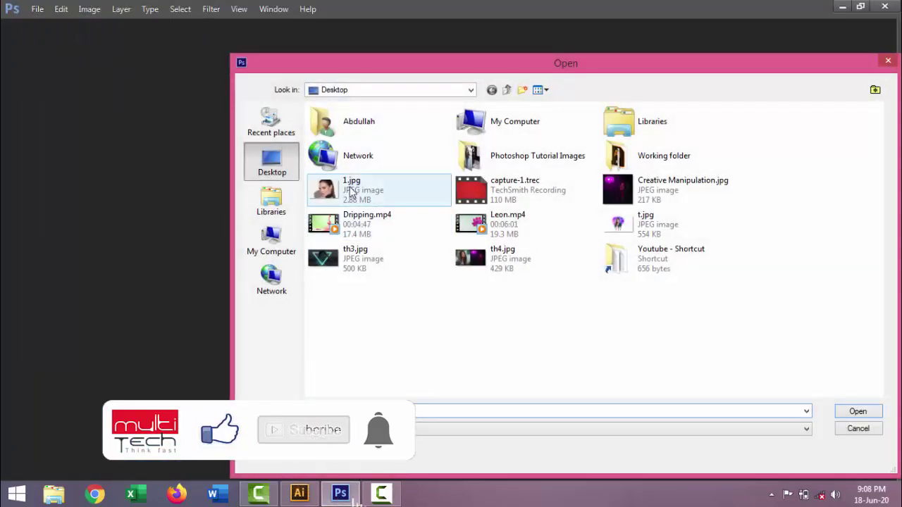
double_click(344, 182)
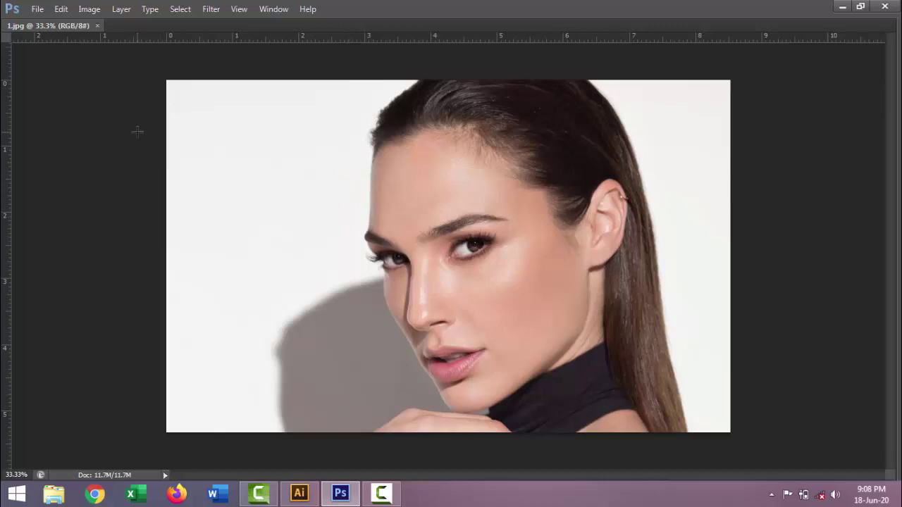
- Show the hidden panels again and add an empty Layer 1 above Background
key("Tab")
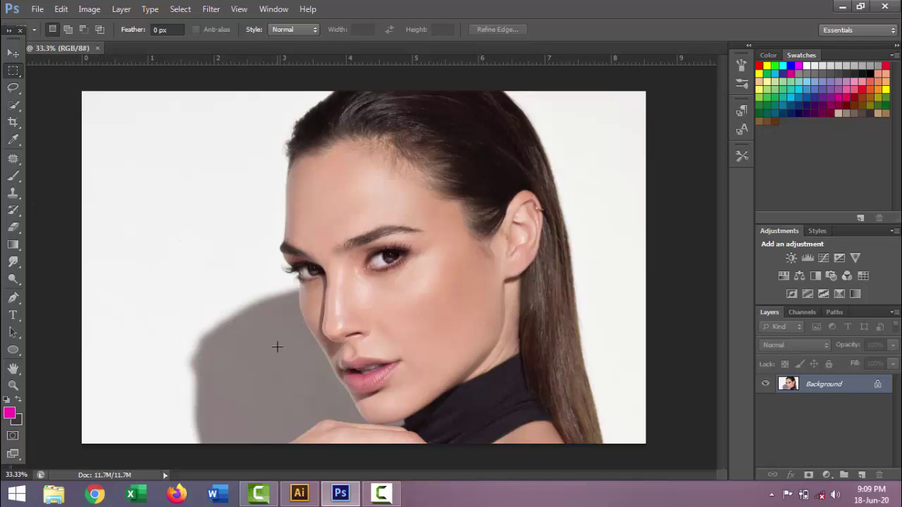
left_click(861, 474)
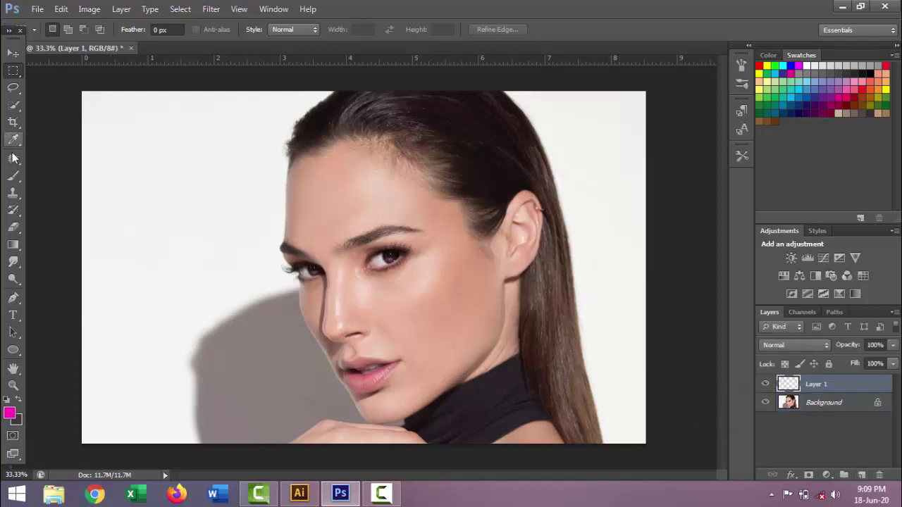
- With the Pen tool, zoom in on the lips and trace the upper lip edge
left_click(14, 298)
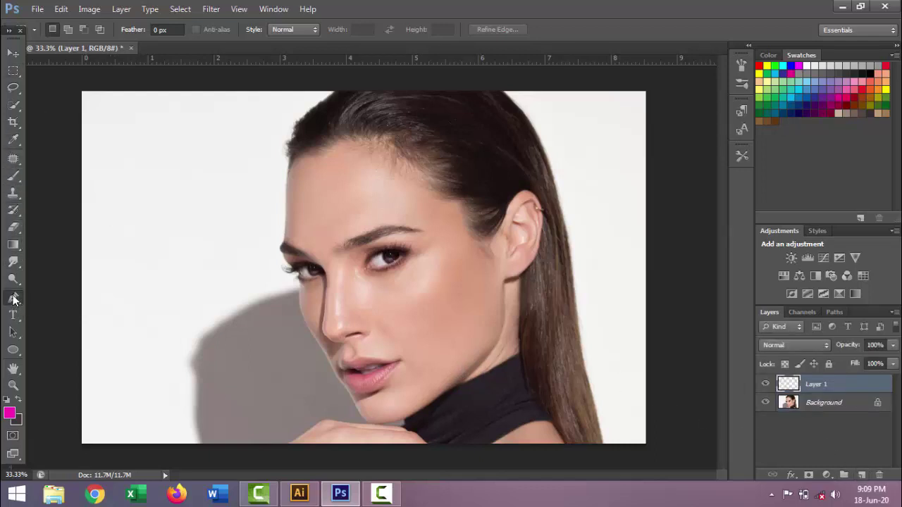
mouse_move(347, 365)
left_mouse_down()
mouse_move(389, 398)
mouse_move(435, 312)
left_mouse_up()
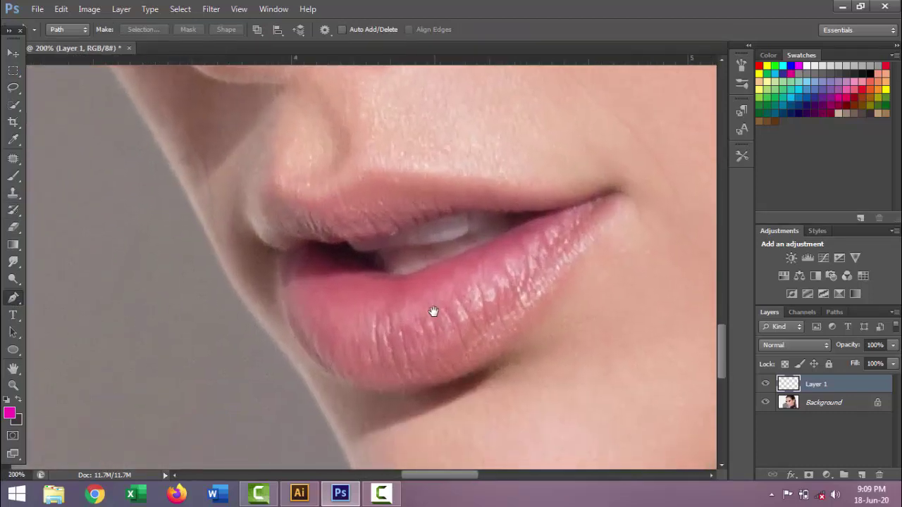
left_click(277, 249)
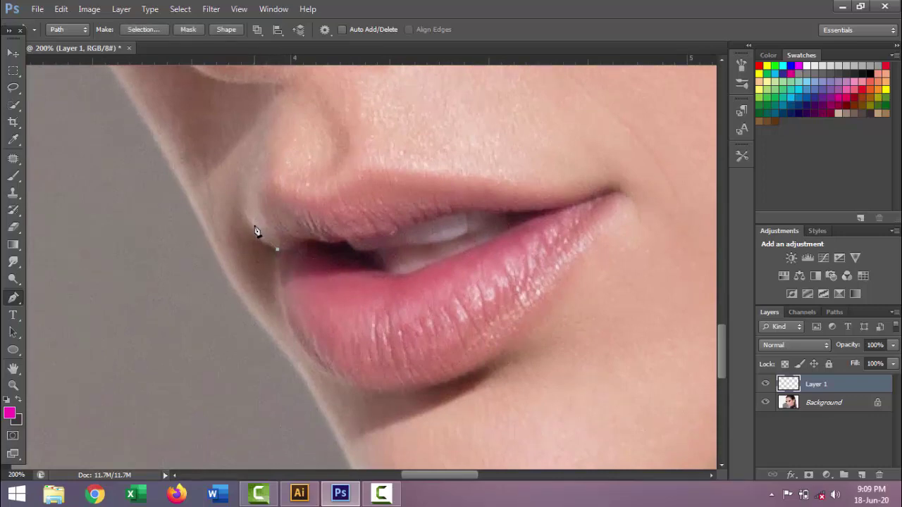
mouse_move(325, 189)
left_mouse_down()
mouse_move(352, 165)
mouse_move(439, 171)
left_mouse_up()
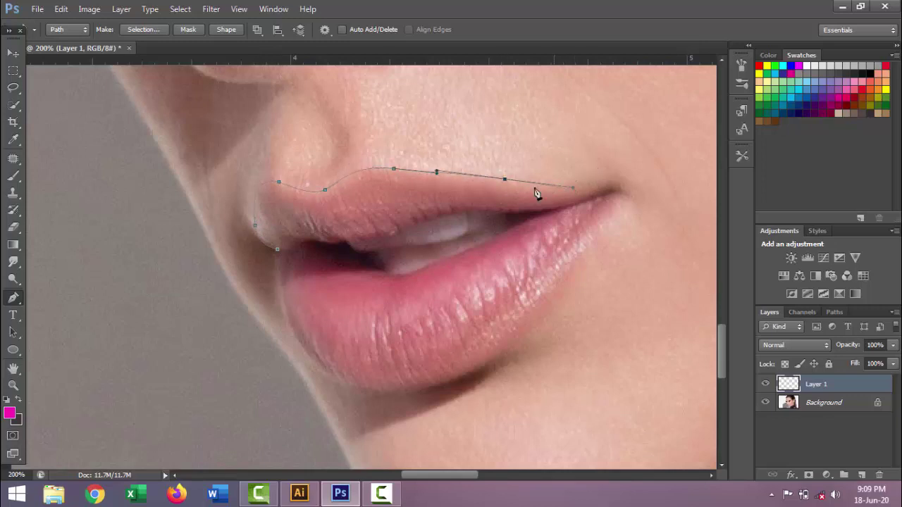
left_click(504, 179)
left_click(610, 185)
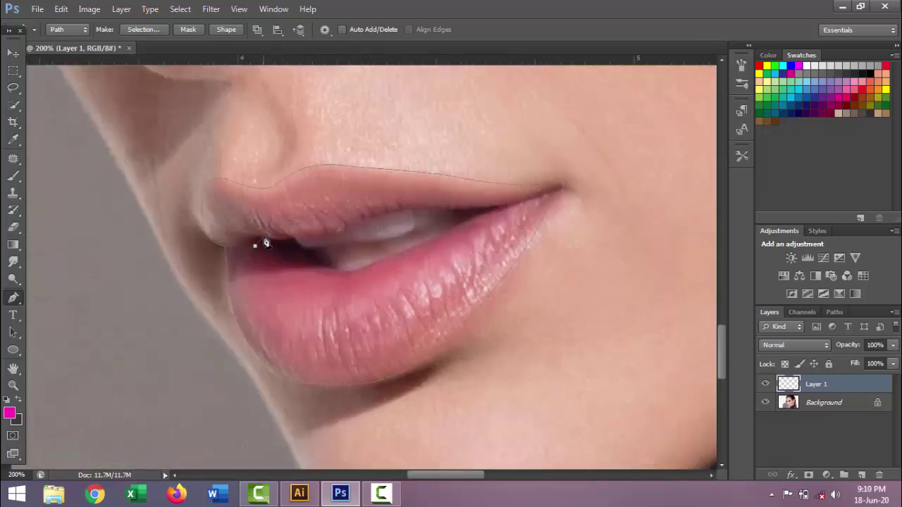
- Trace along the lip opening and close the path around both lips
left_click(264, 236)
left_click(291, 237)
left_click(333, 239)
left_click(442, 207)
left_click(518, 201)
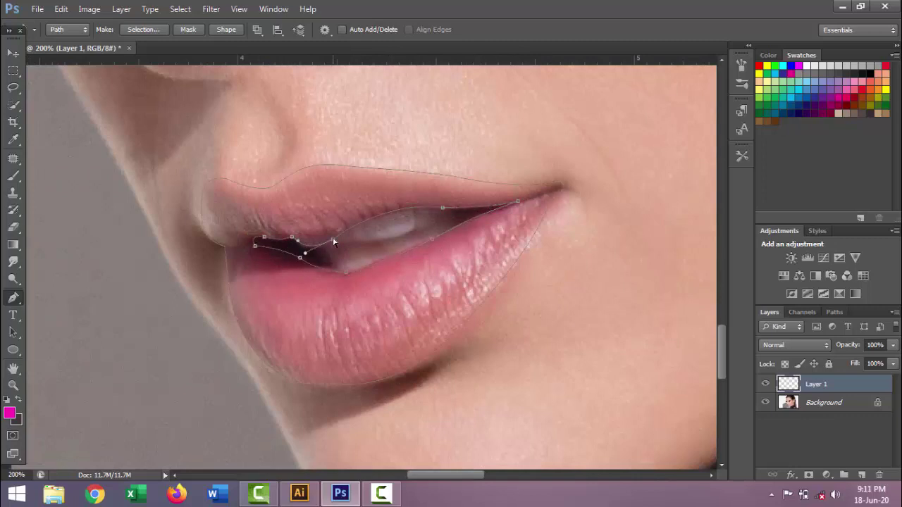
left_click(366, 261, "ctrl")
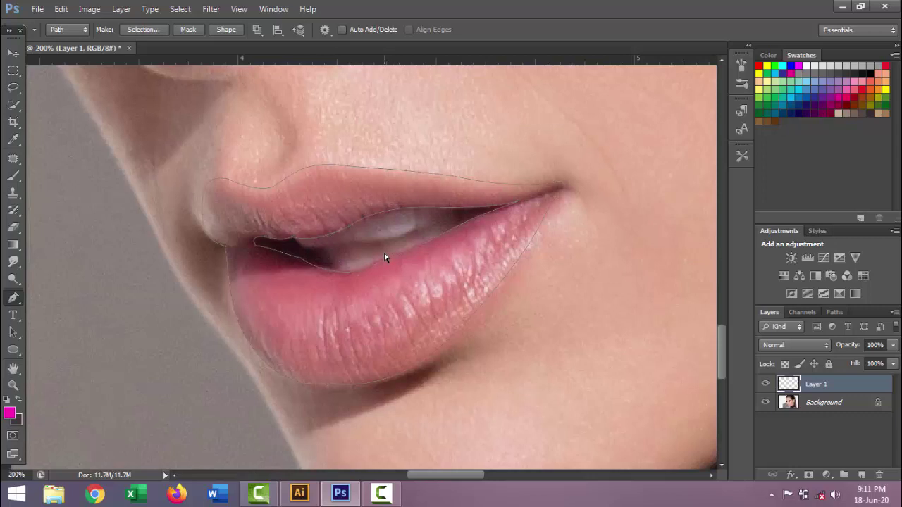
scroll(385, 257, "down", 2)
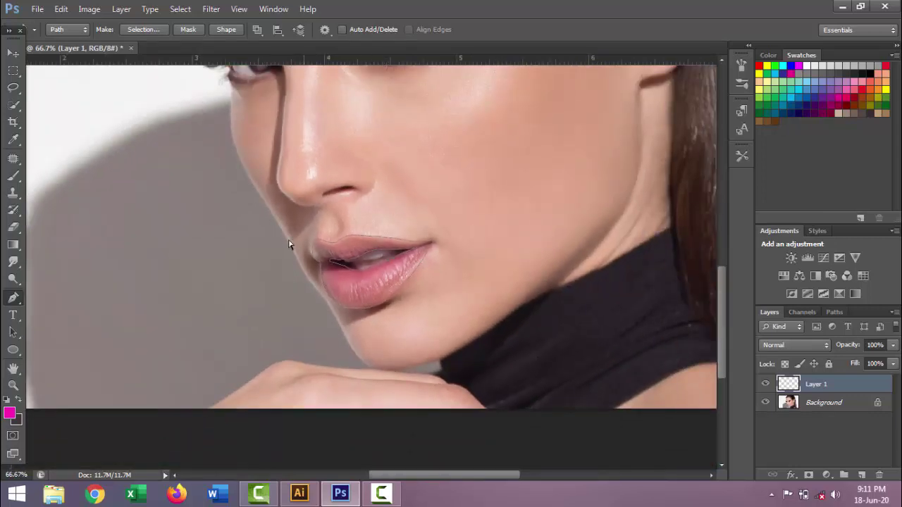
key("ctrl+z")
- Convert the lip path into an active selection with Make Selection
right_click(376, 280)
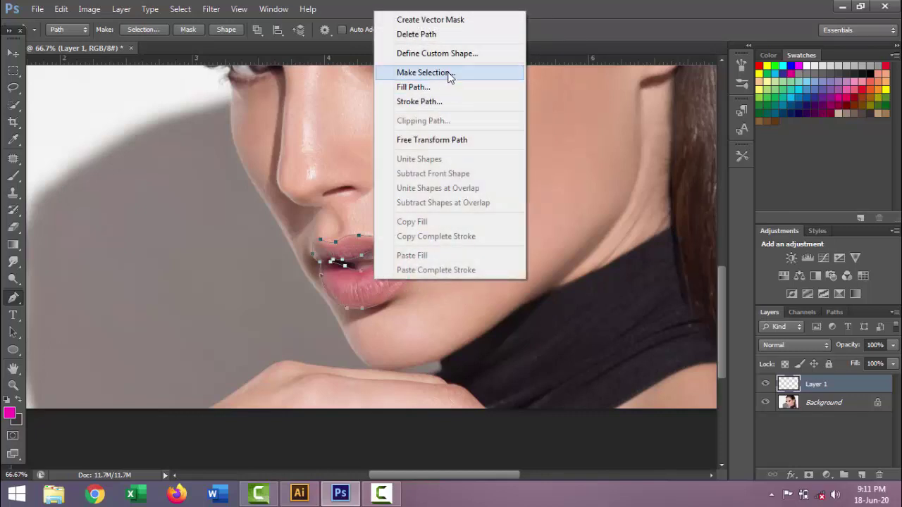
left_click(448, 73)
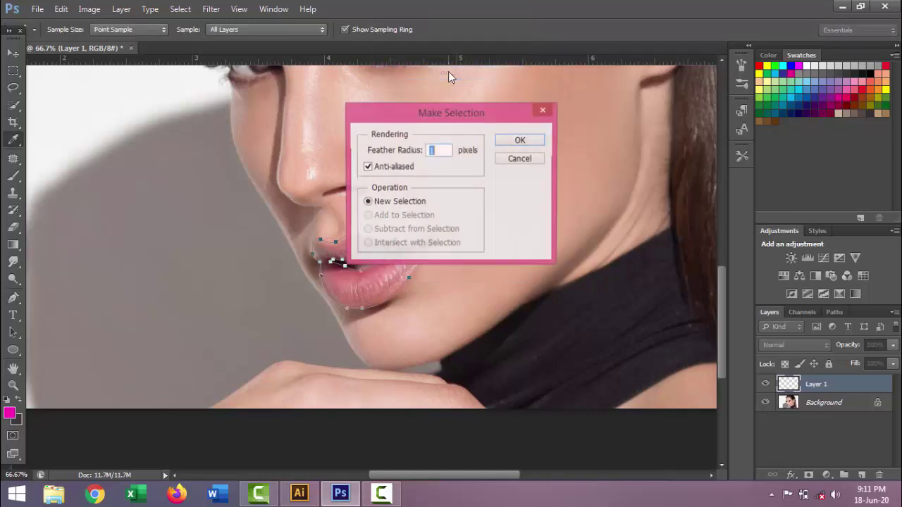
left_click(520, 141)
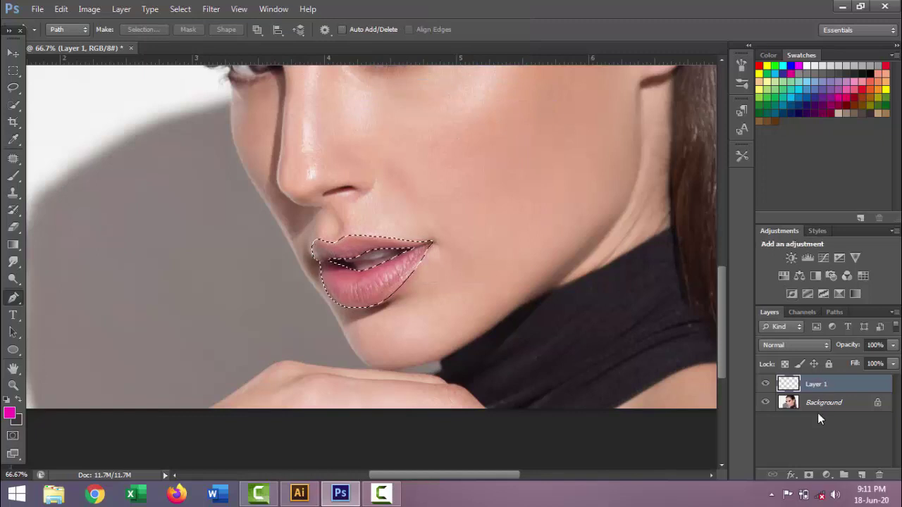
- Set the foreground to bright red f10909 and fill the lip selection on Layer 1
left_click(9, 413)
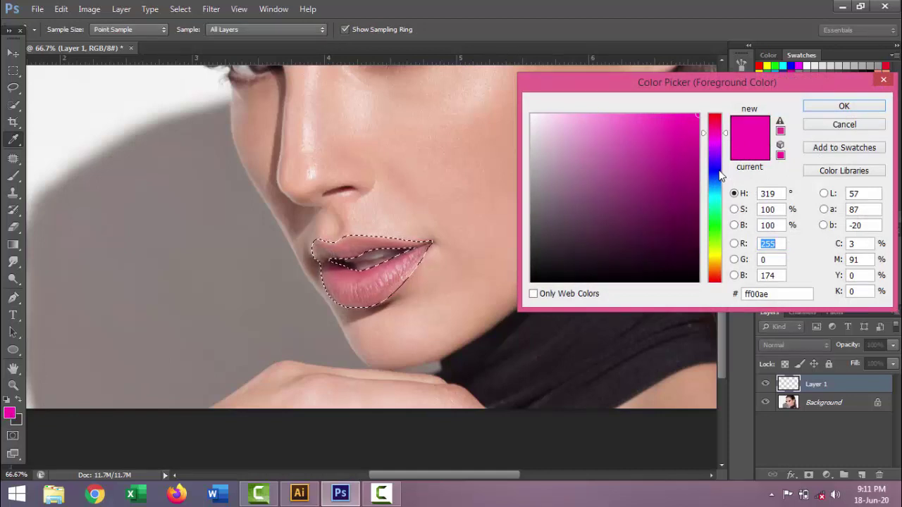
left_click_drag(714, 148, 713, 115)
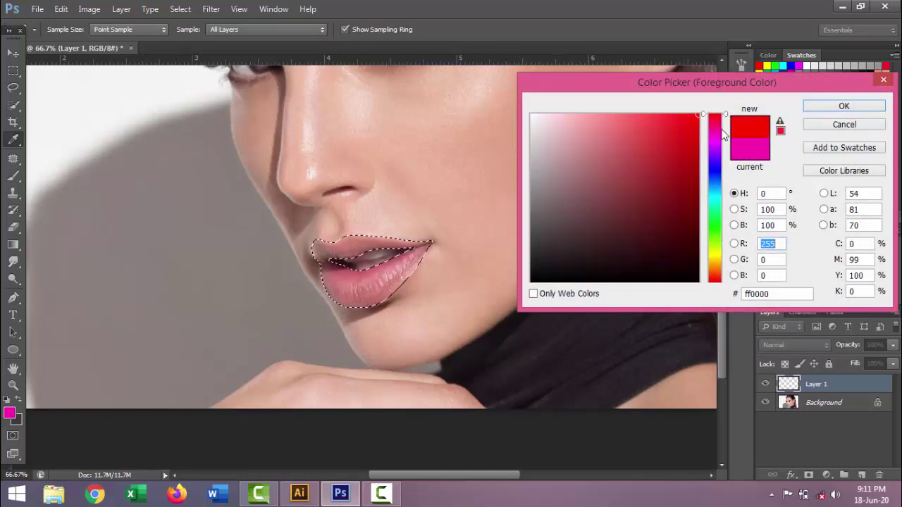
left_click(696, 150)
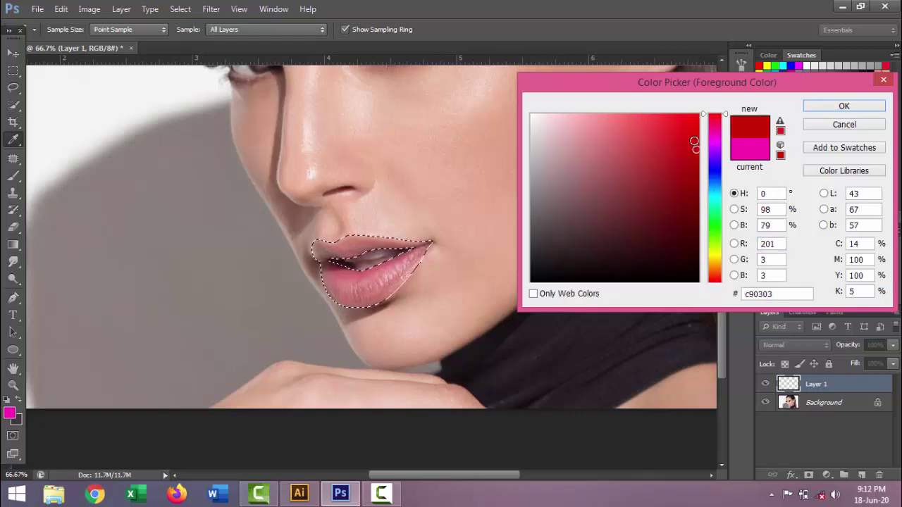
left_click_drag(694, 141, 692, 122)
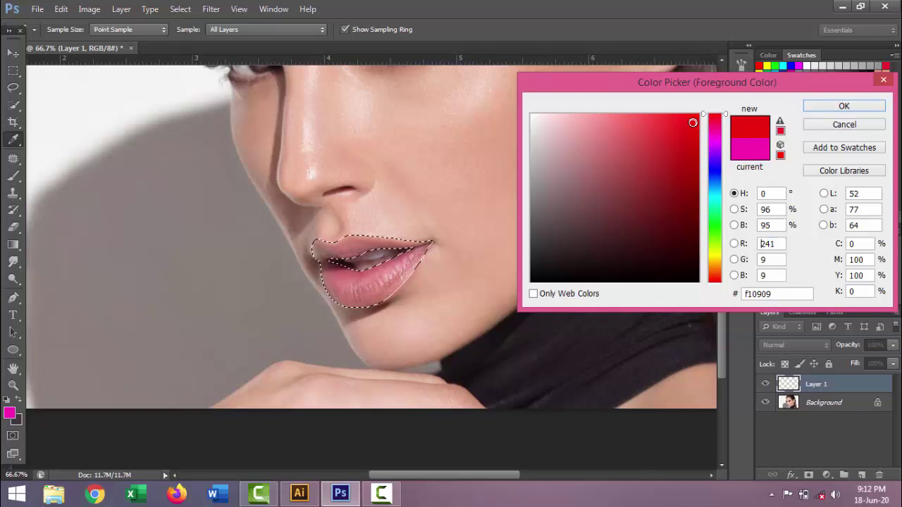
left_click(845, 107)
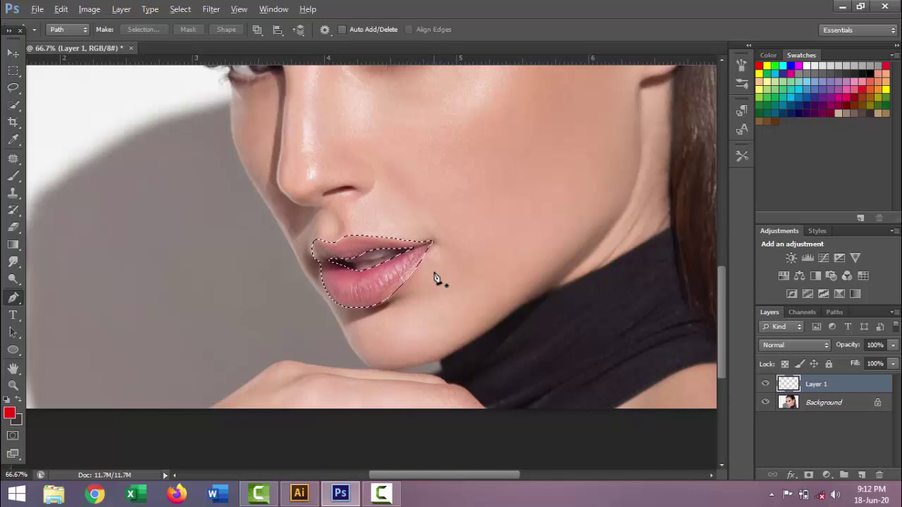
key("alt+BackSpace")
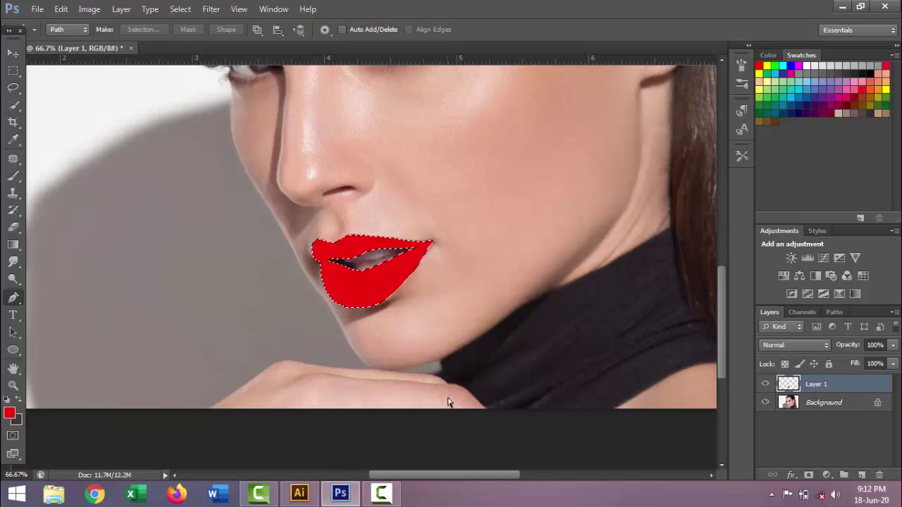
- Deselect the lips and set Layer 1's blend mode to Multiply
key("ctrl+d")
left_click(802, 345)
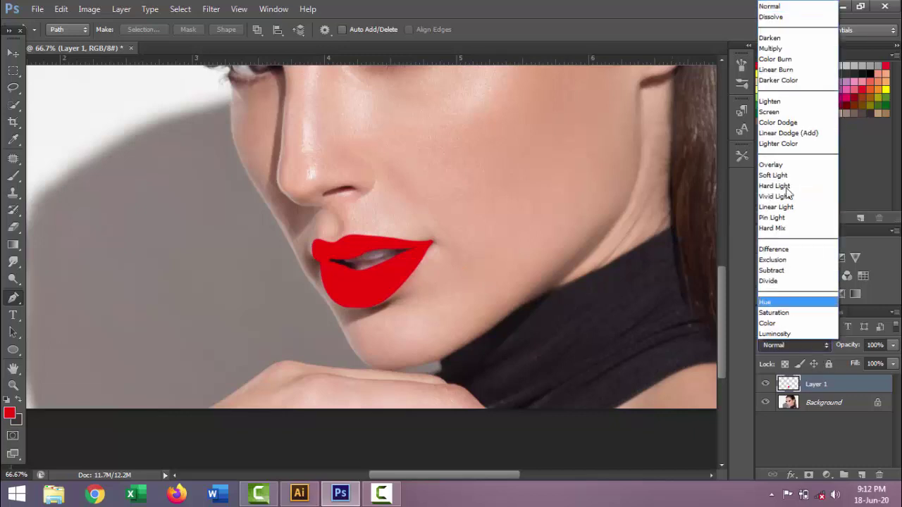
left_click(784, 49)
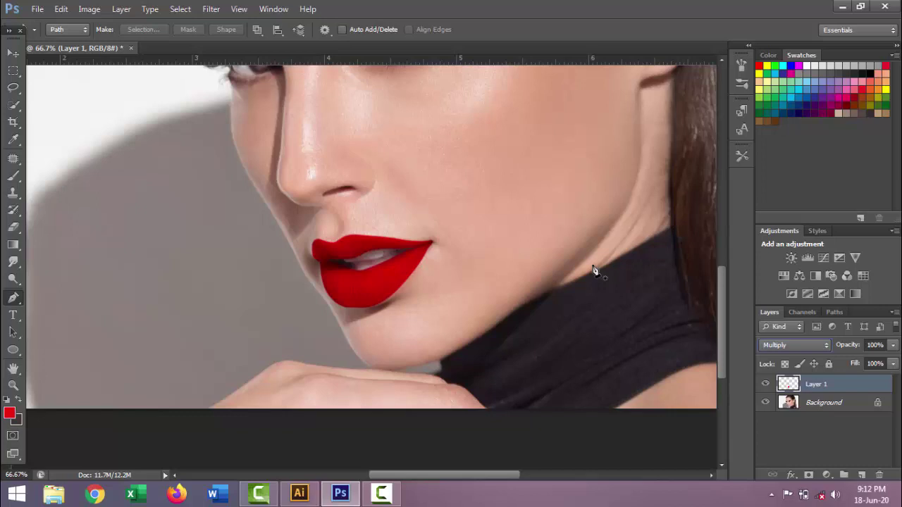
- Zoom in on the lips, try 80% opacity, then keep Layer 1 at 100%
key("ctrl+minus")
key("ctrl+minus")
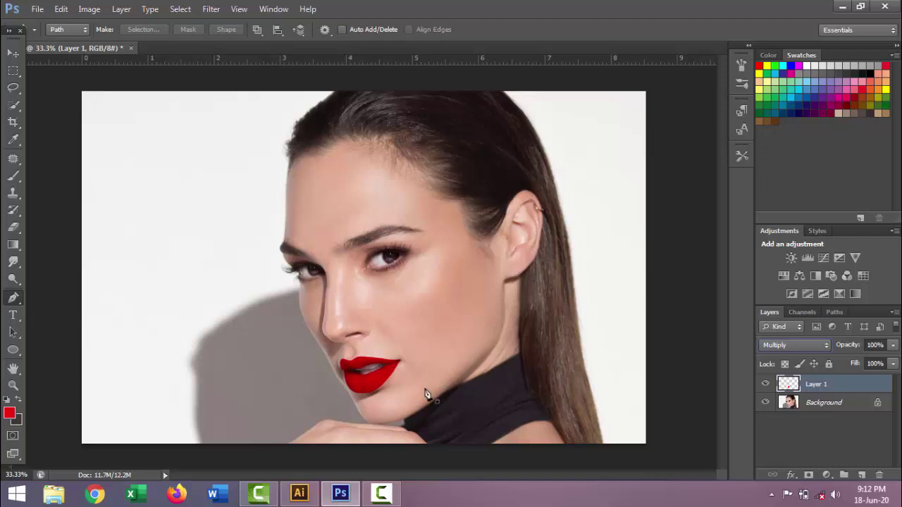
key("ctrl+plus")
key("ctrl+plus")
left_click_drag(388, 392, 406, 368)
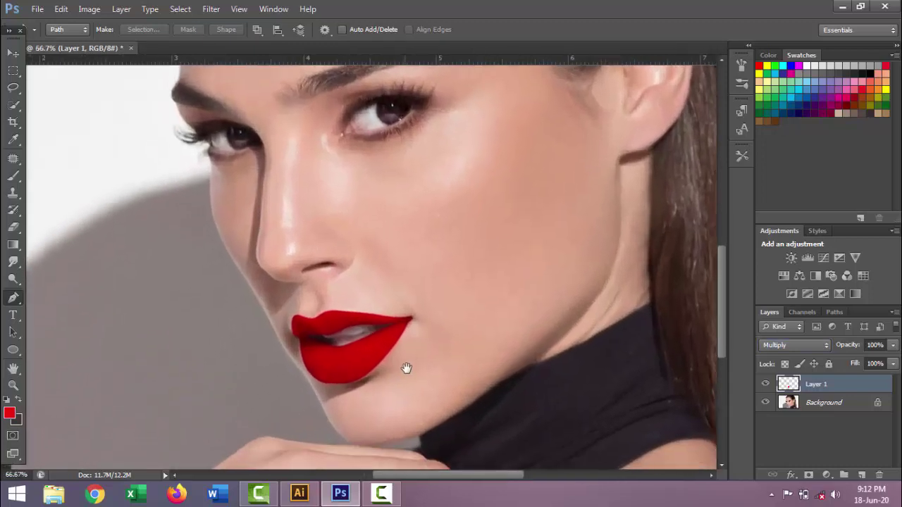
left_click(893, 344)
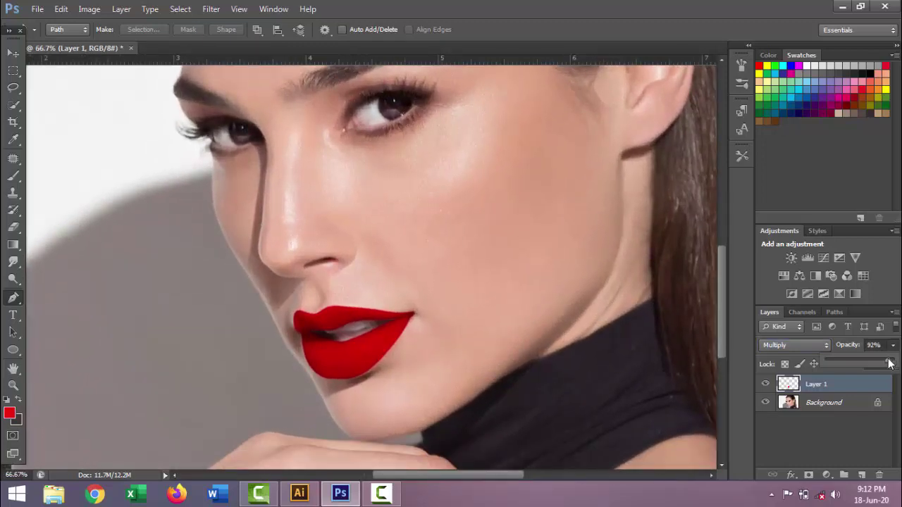
left_click_drag(880, 363, 879, 363)
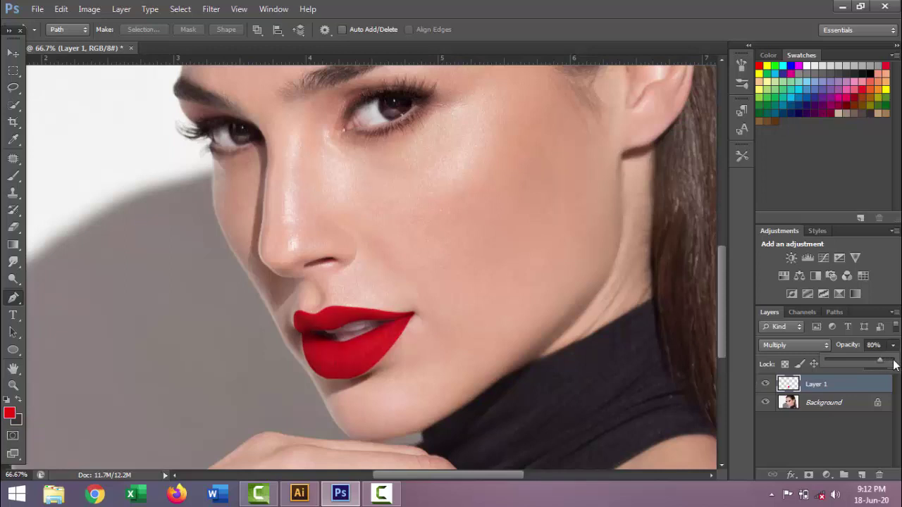
left_click(893, 363)
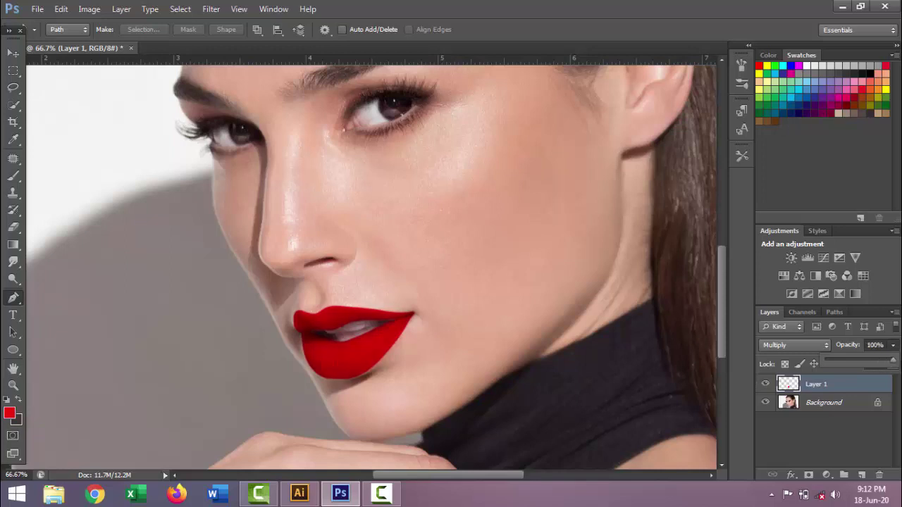
left_click(546, 265)
- Zoom in on the eyes and add an empty Layer 2 above Layer 1
left_click_drag(489, 216, 477, 308)
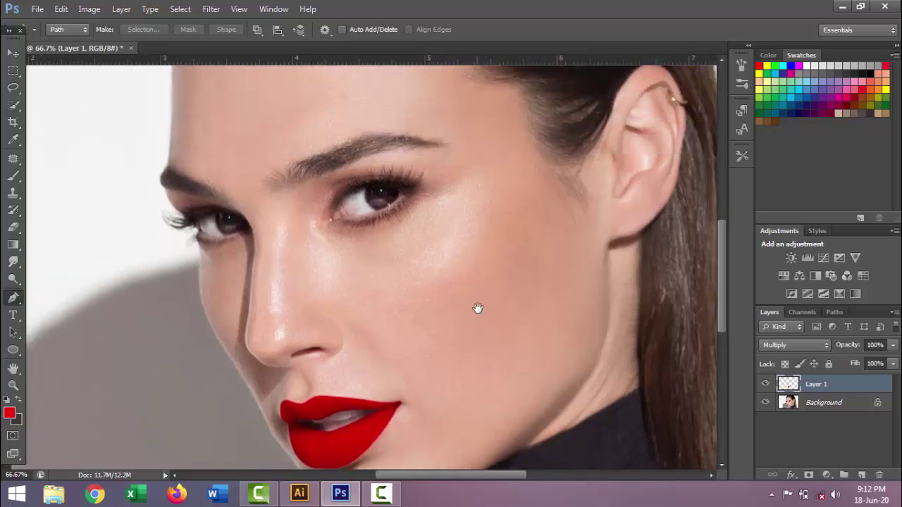
left_click(405, 235)
left_click(367, 236)
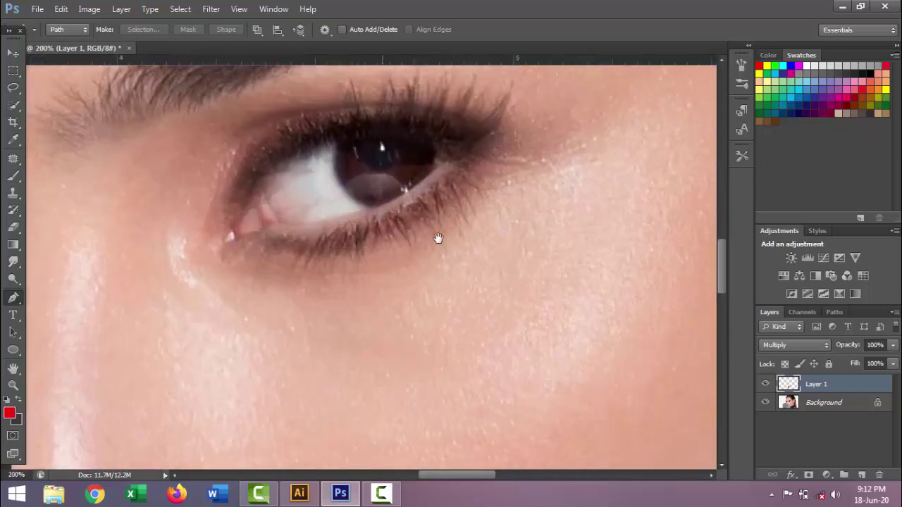
mouse_move(383, 191)
left_mouse_down()
mouse_move(447, 262)
mouse_move(557, 245)
mouse_move(551, 255)
left_mouse_up()
left_click(861, 474)
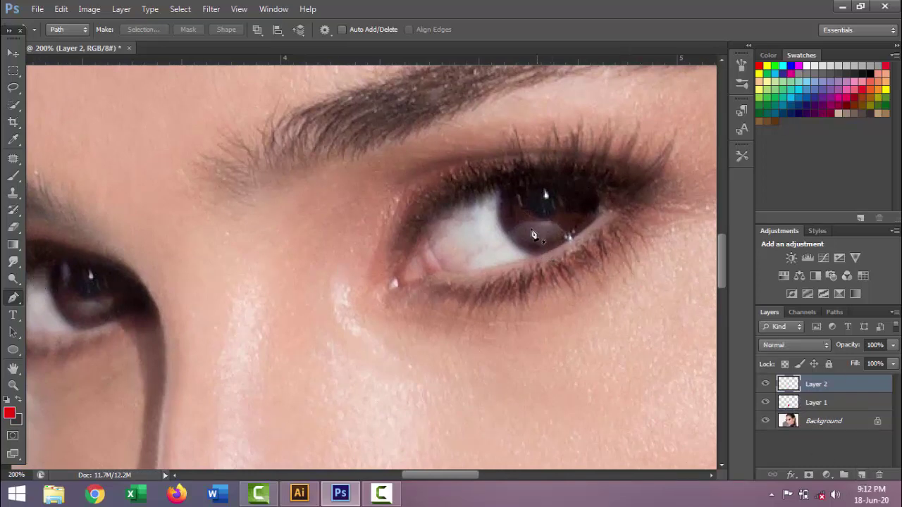
- At 300% zoom, trace a closed pen path around the first iris
key("ctrl+plus")
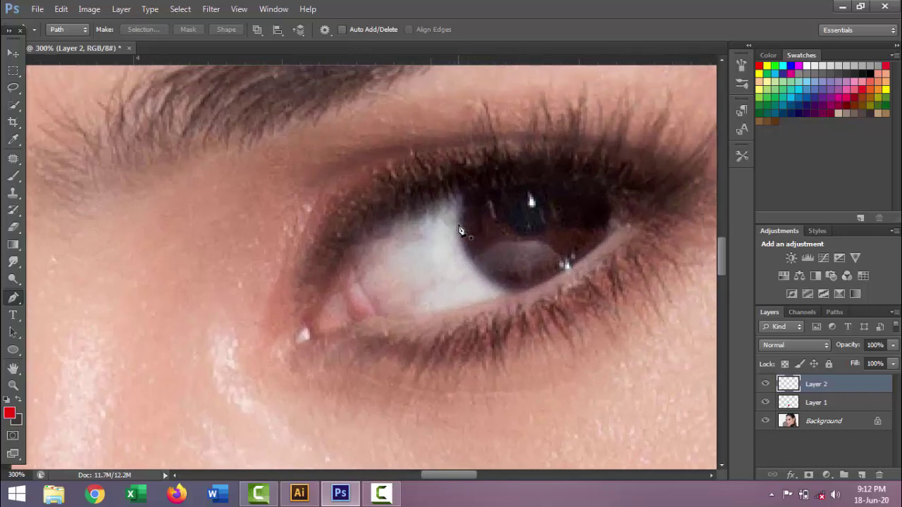
left_click(459, 231)
left_click(474, 188)
left_click(529, 182)
left_click(611, 206)
left_click_drag(556, 276, 497, 290)
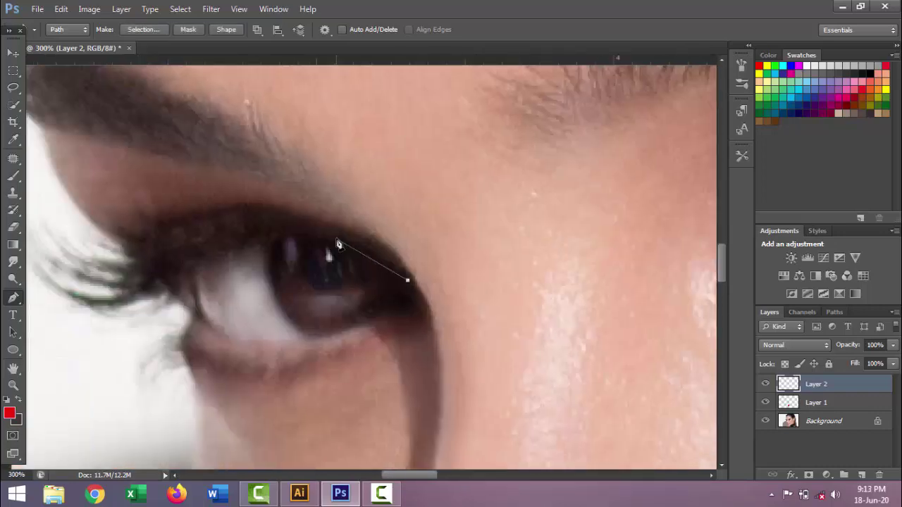
- Outline the other iris, zoom out to 66.7%, and select both iris paths
left_click(268, 265)
left_click_drag(324, 333, 354, 327)
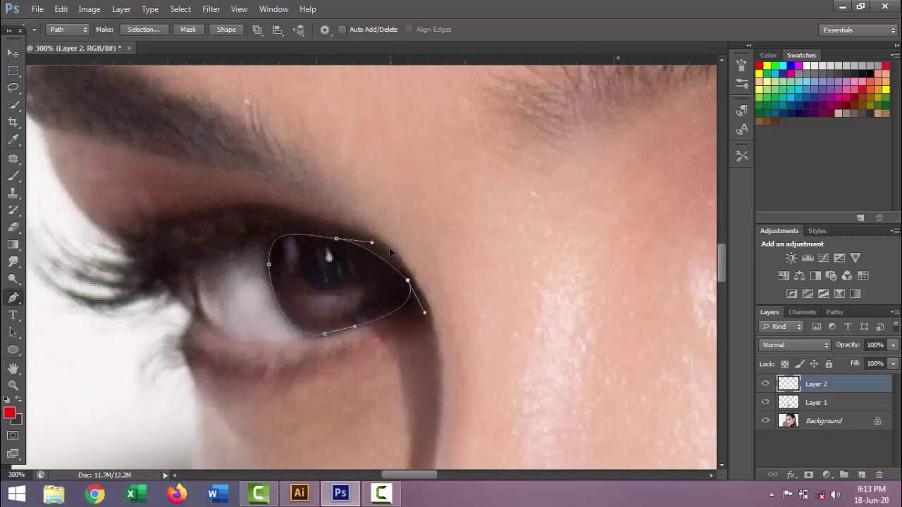
key("Return")
key("ctrl+minus")
key("ctrl+minus")
key("ctrl+minus")
key("ctrl+minus")
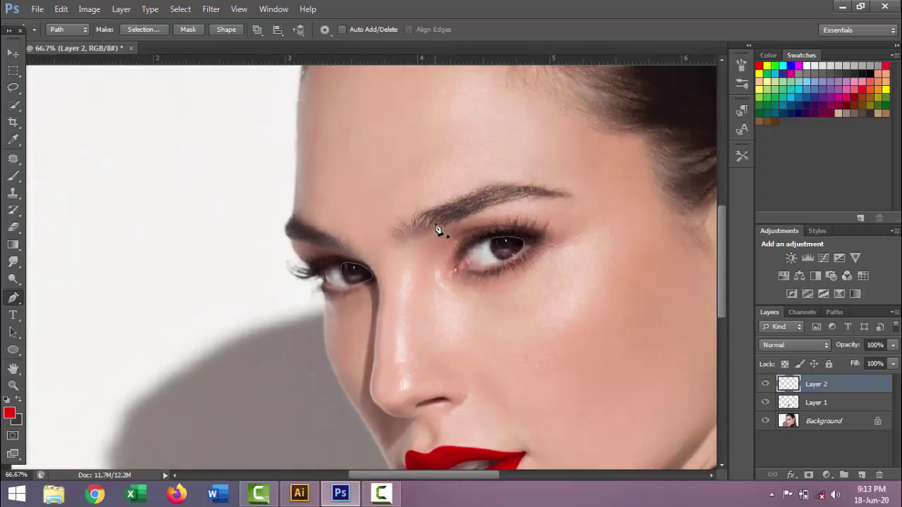
left_click_drag(267, 192, 644, 333)
- Convert both iris paths into a selection with a 1 px feather
right_click(472, 289)
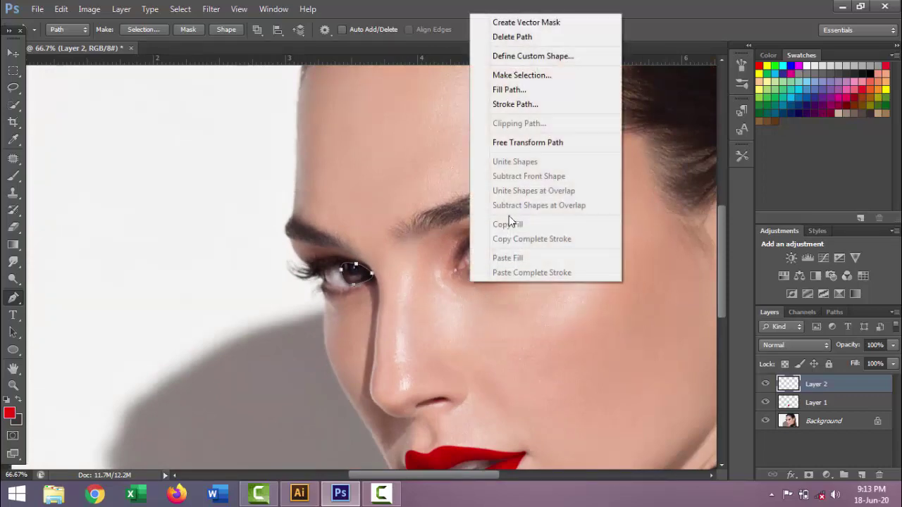
left_click(546, 76)
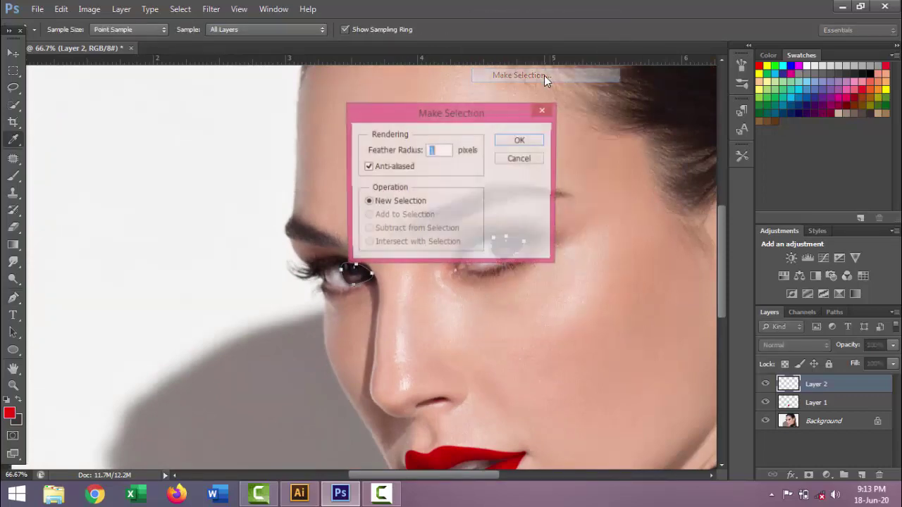
left_click(519, 141)
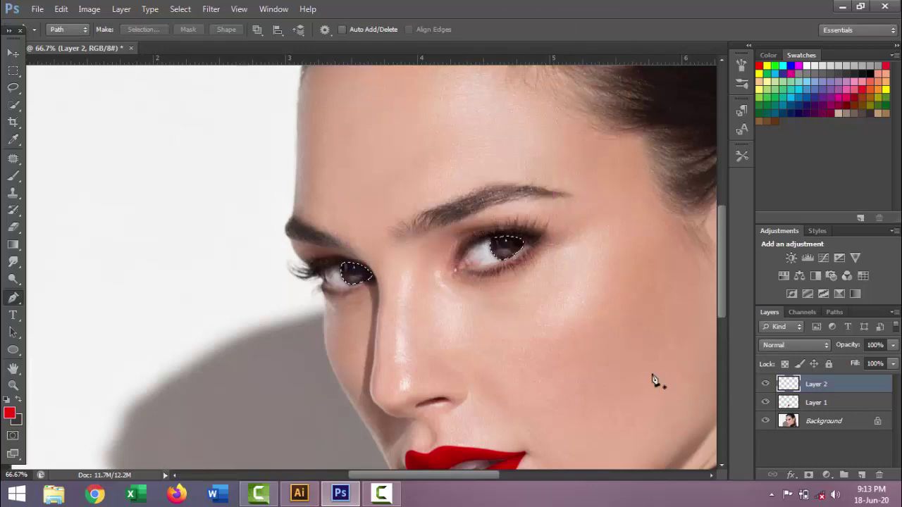
- Set the foreground to cyan 00fcff and fill both iris selections
left_click(9, 414)
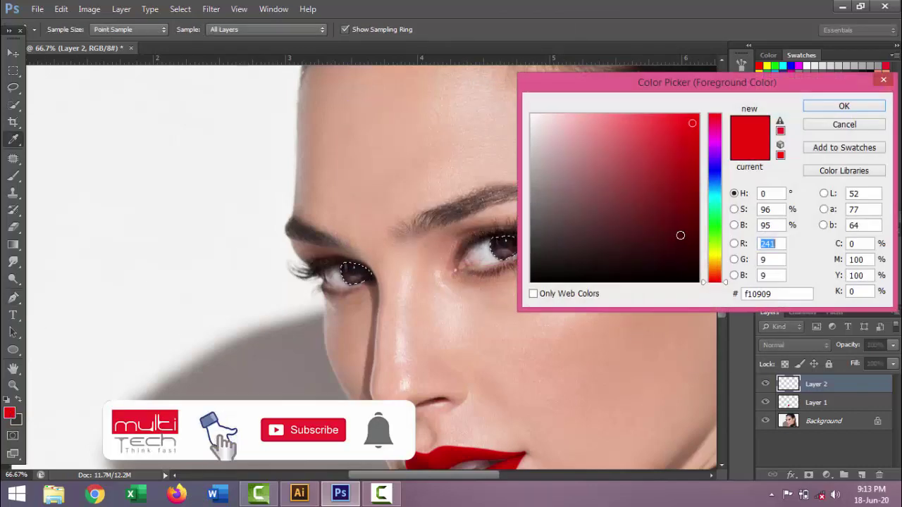
left_click(719, 172)
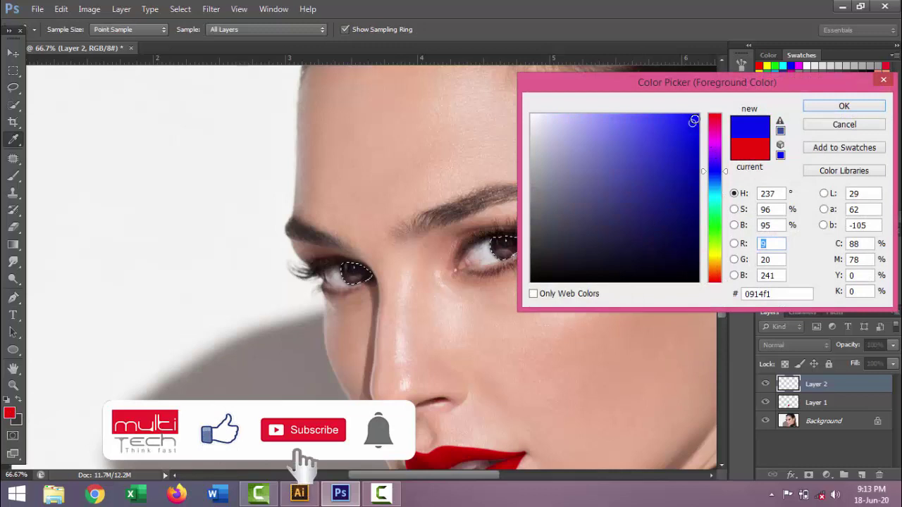
left_click(697, 114)
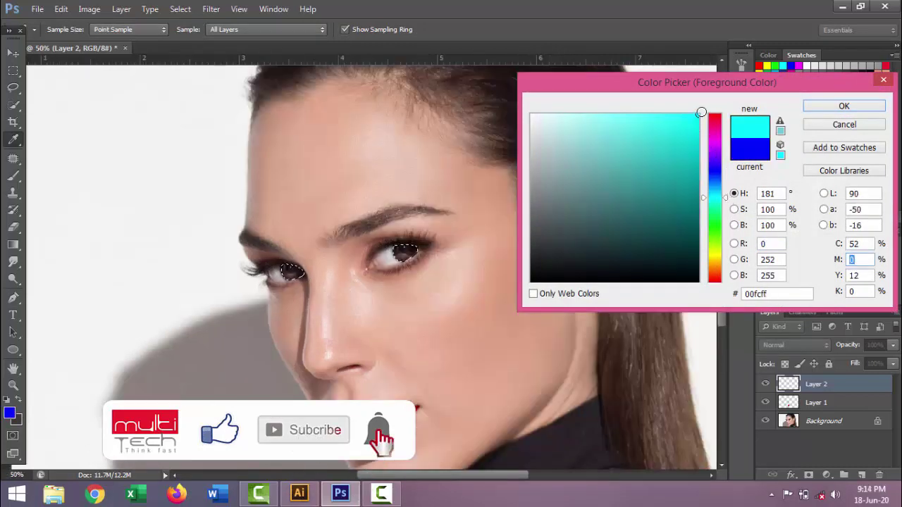
left_click(844, 106)
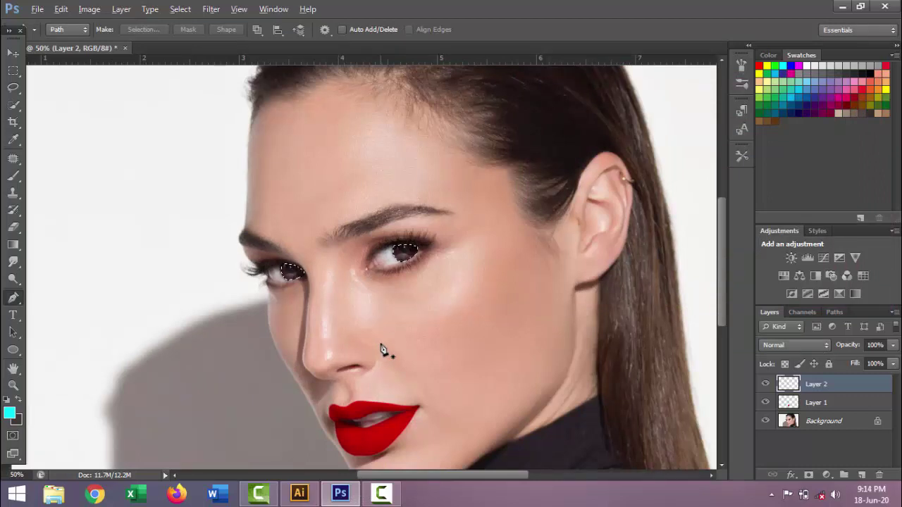
key("alt+BackSpace")
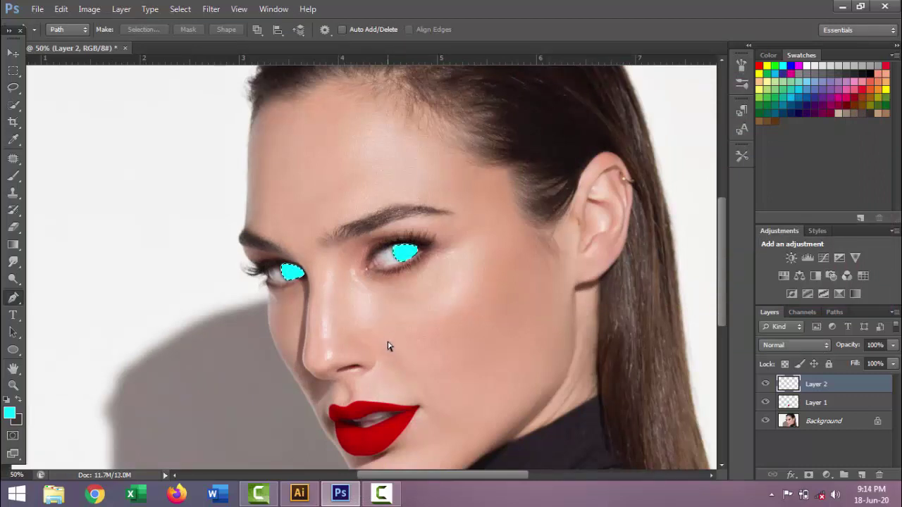
- Deselect and set Layer 2's blend mode to Multiply
key("ctrl+d")
left_click(793, 344)
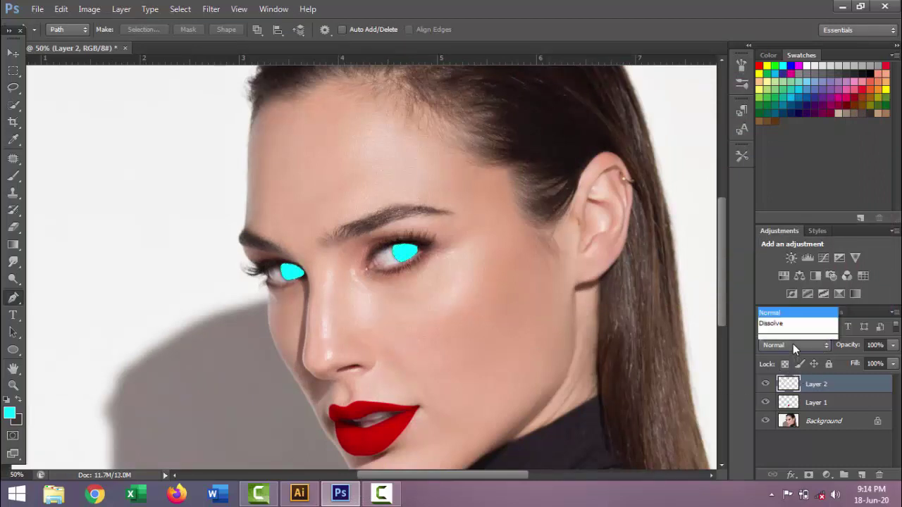
left_click(774, 48)
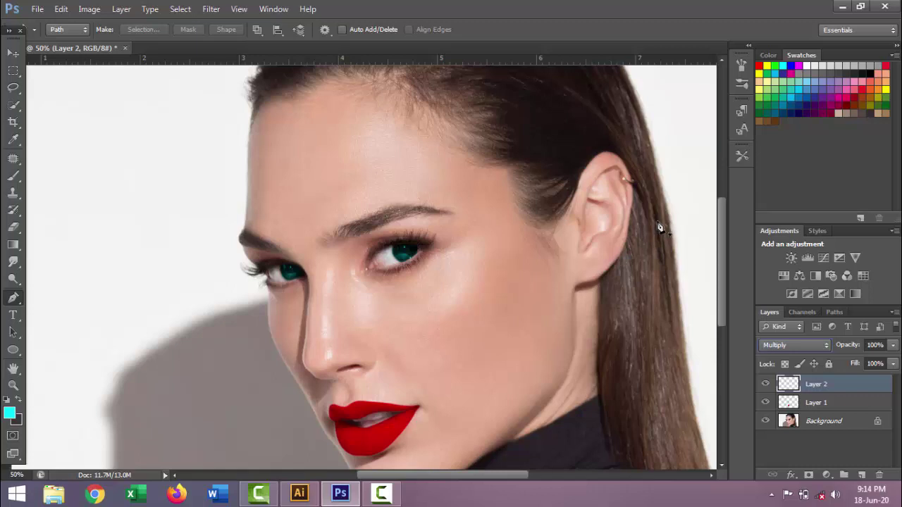
- Trace a pen path along the top's neckline and left collar edge
scroll(336, 266, "up", 1)
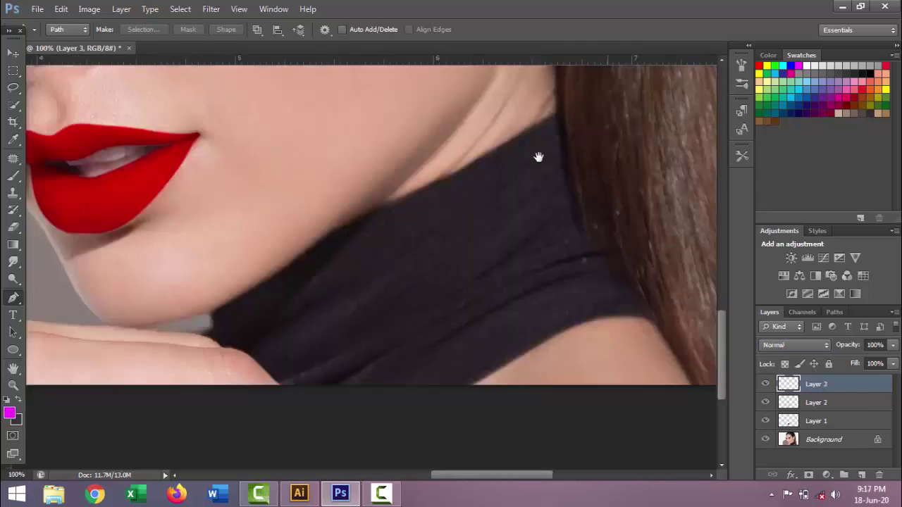
left_click(561, 109)
left_click(460, 168)
left_click(370, 209)
left_click(330, 231)
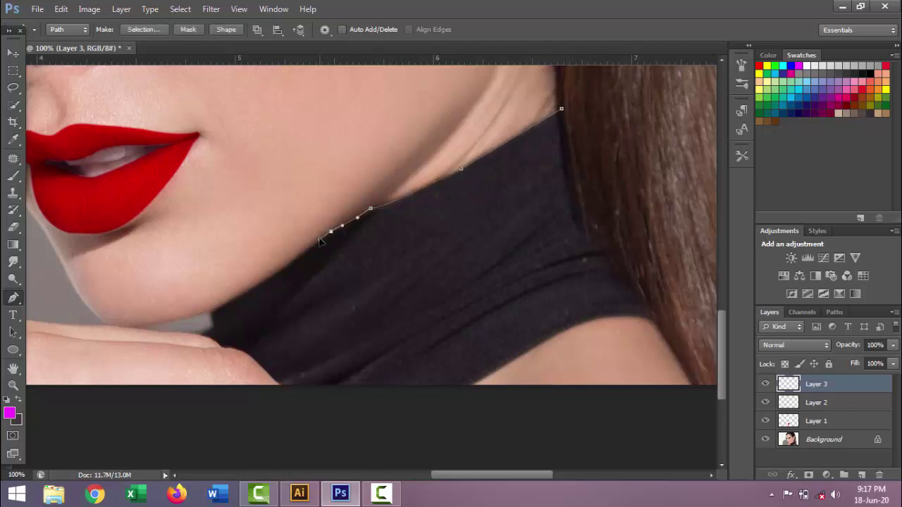
left_click(214, 311)
scroll(236, 317, "up", 1)
left_click(199, 340)
left_click(223, 379)
left_click_drag(296, 421, 250, 243)
left_click(217, 207)
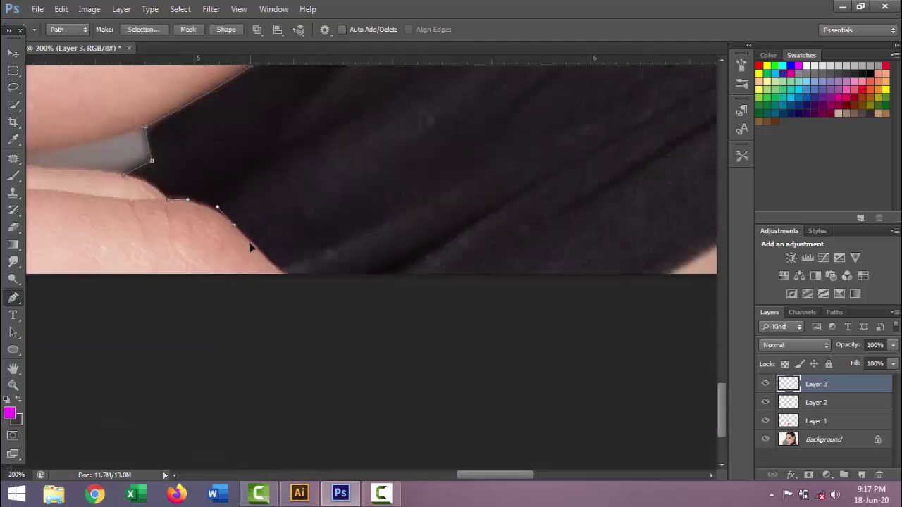
- Continue along the bottom and right side, closing the path around the black top
scroll(250, 247, "down", 1)
left_click(465, 274)
left_click(638, 209)
scroll(638, 209, "up", 4)
left_click(634, 350)
left_click(605, 298)
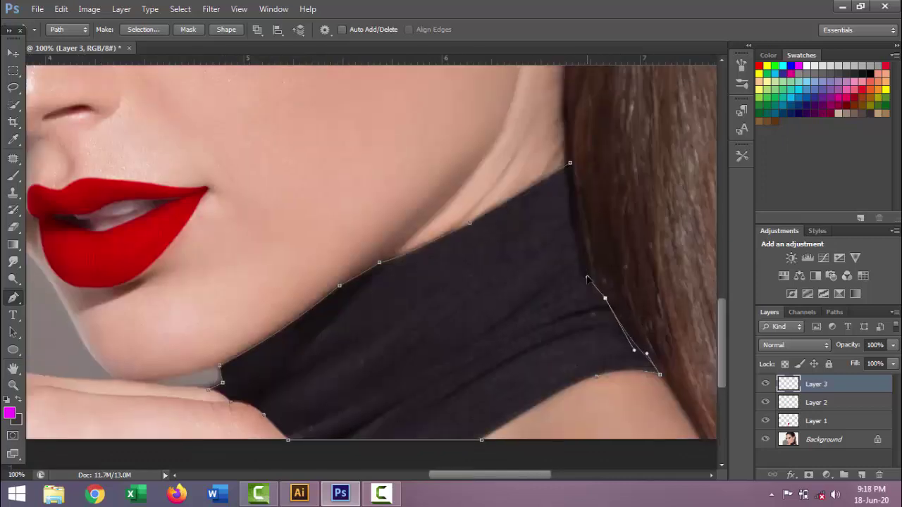
left_click_drag(570, 164, 575, 206)
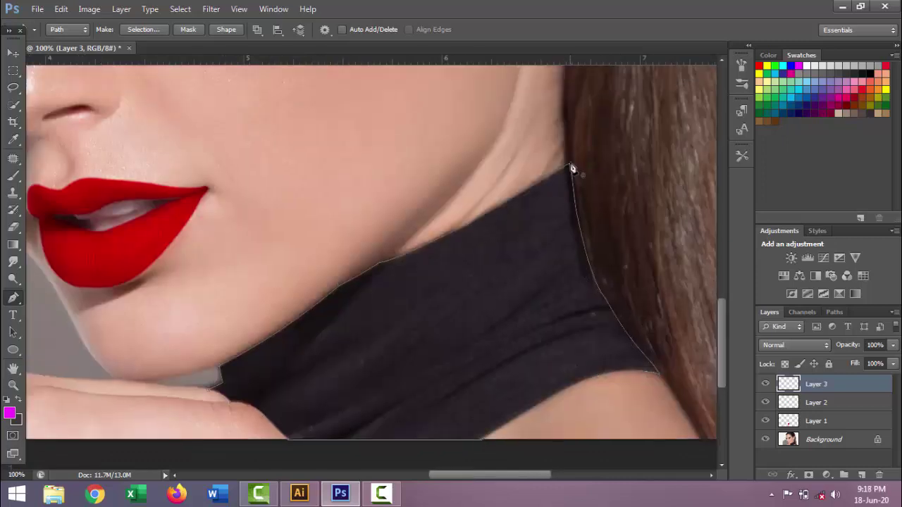
scroll(572, 169, "down", 1)
scroll(572, 169, "down", 1)
scroll(572, 169, "down", 1)
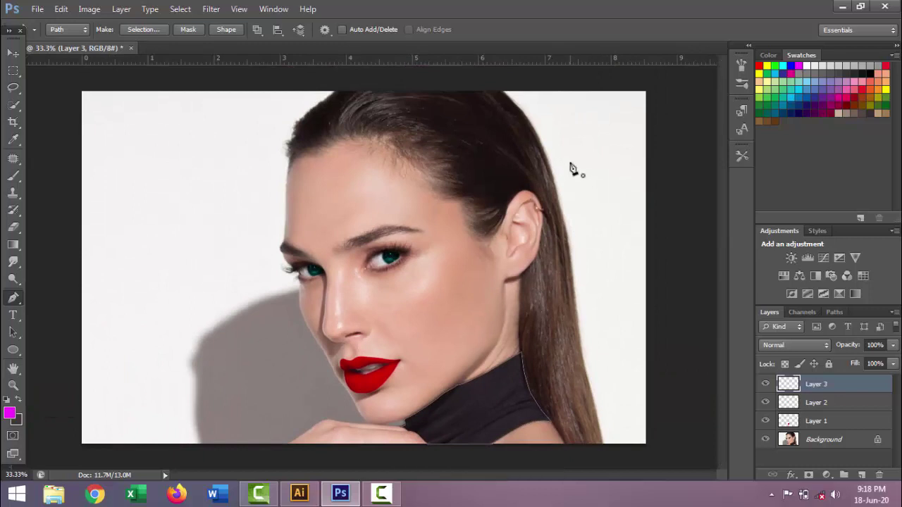
- Convert the collar path into an active selection
right_click(503, 416)
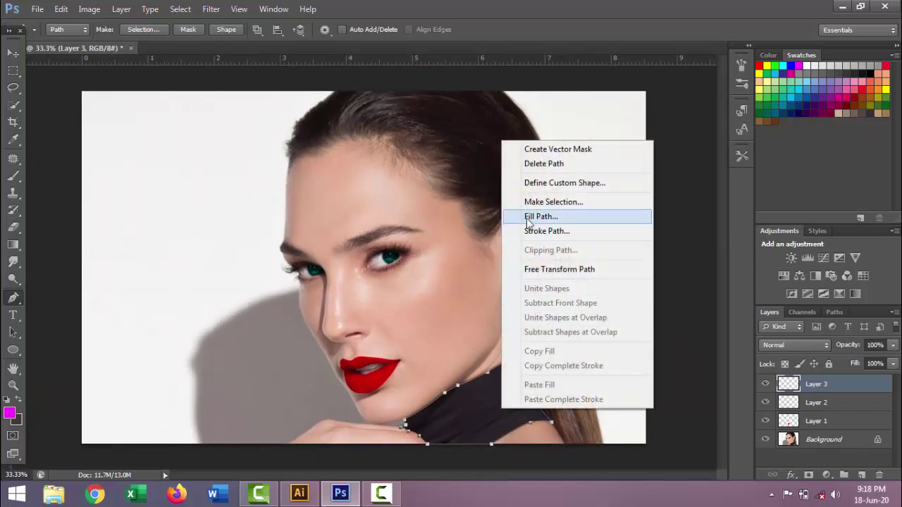
left_click(551, 202)
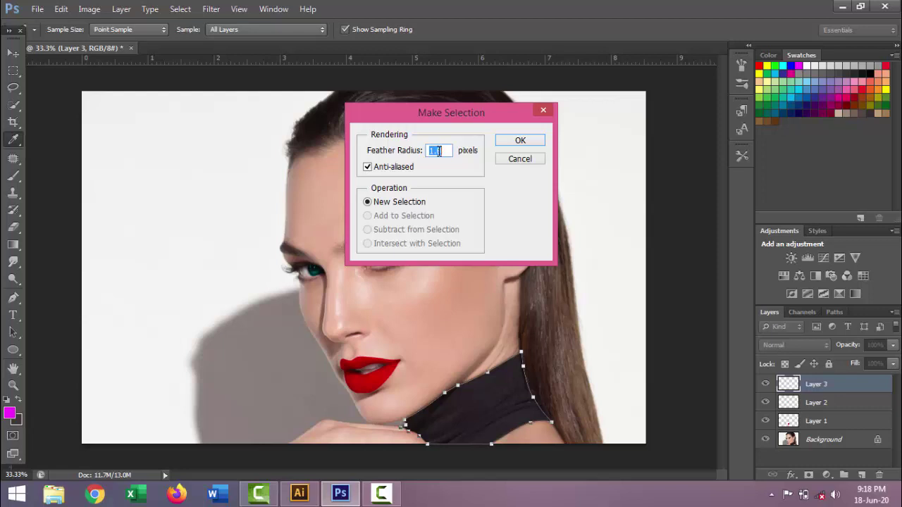
left_click(514, 143)
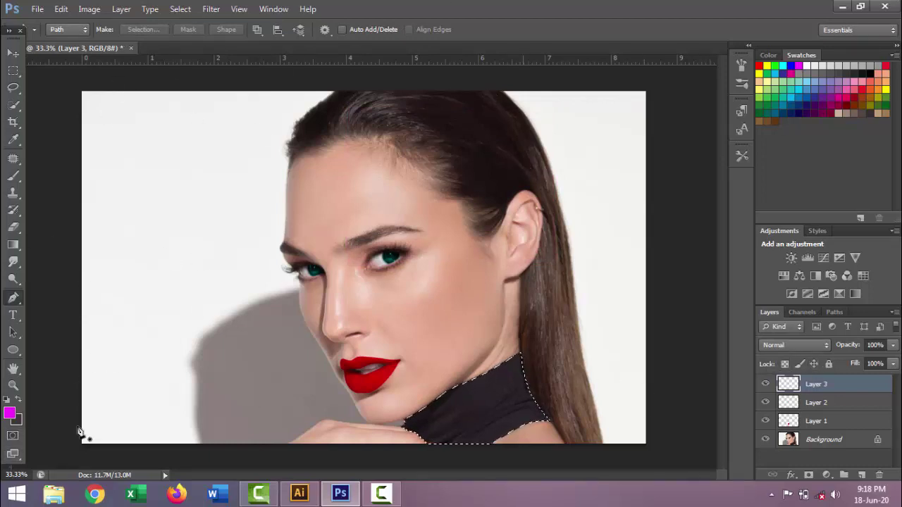
- Fill the collar selection with light blue 4cc8fc and set Layer 3 to Soft Light
left_click(10, 416)
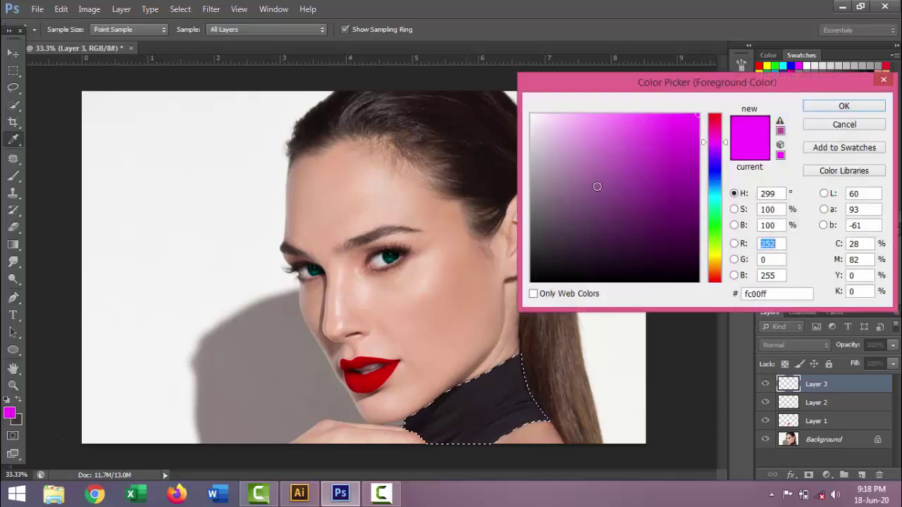
type("45")
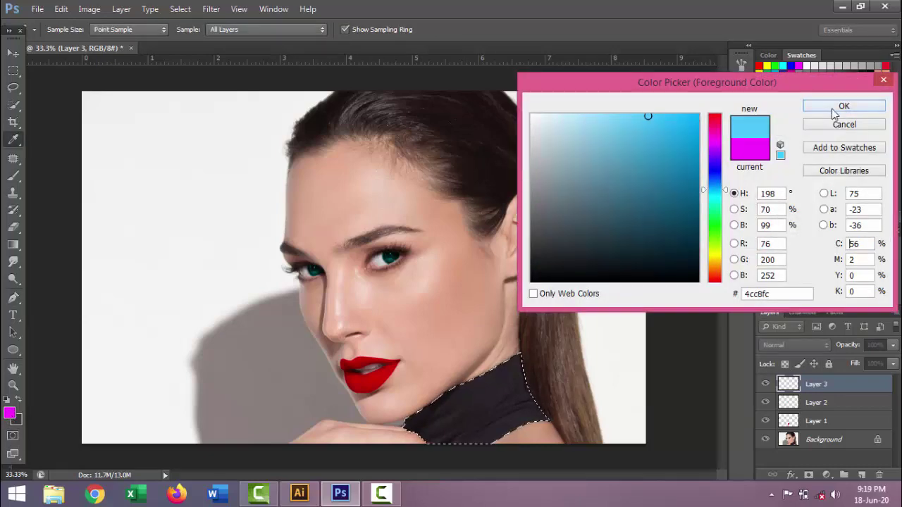
left_click(835, 111)
key("p")
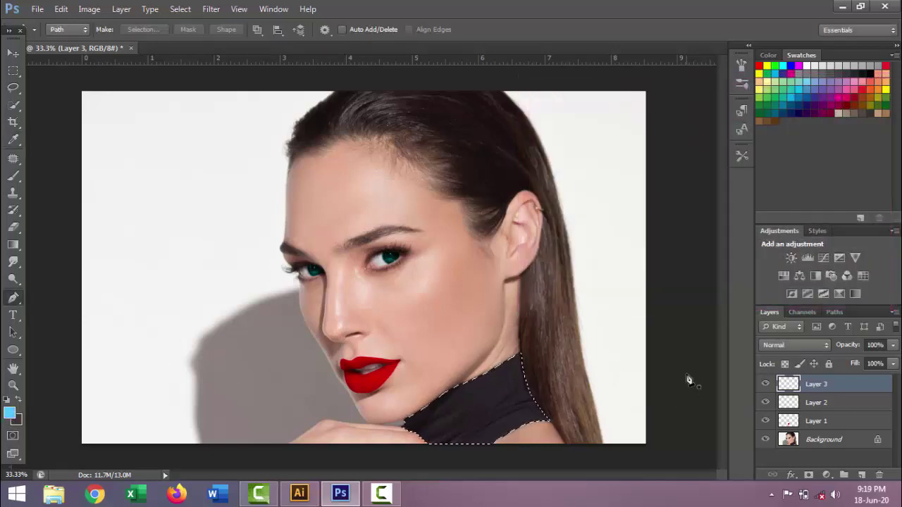
key("alt+BackSpace")
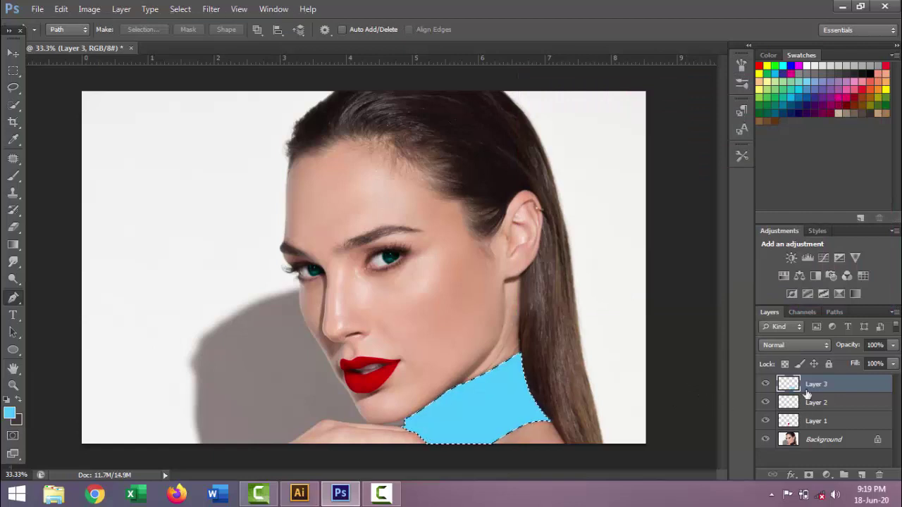
left_click(794, 347)
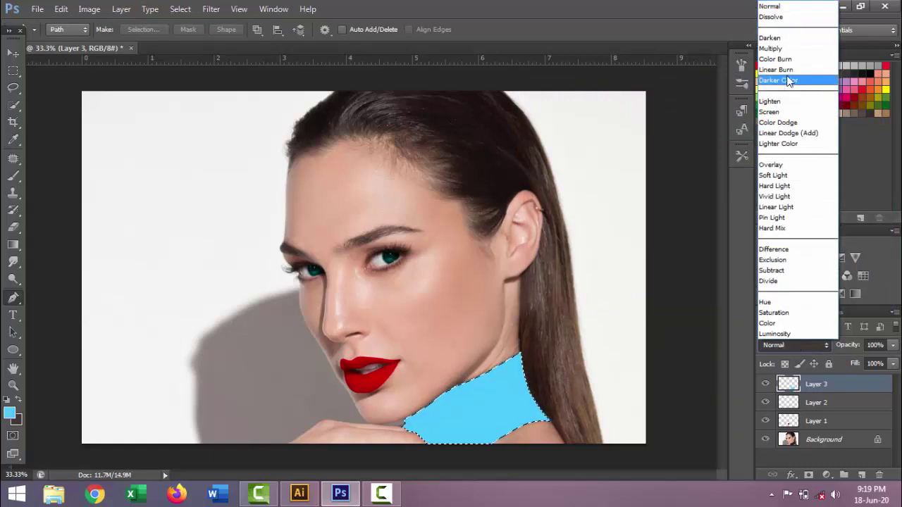
left_click(775, 175)
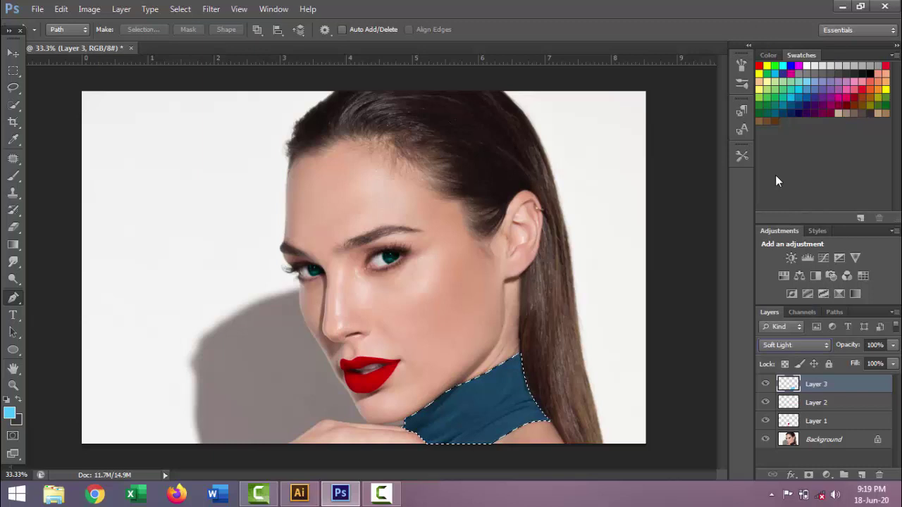
- Deselect the collar, add a new empty layer, and zoom in on the face
key("ctrl+d")
key("ctrl+shift+alt+n")
key("ctrl+plus")
left_click(12, 87)
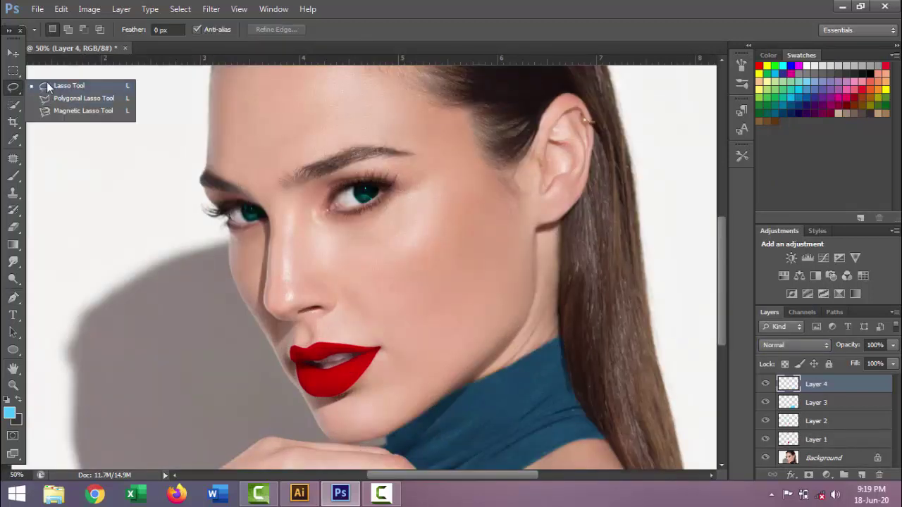
left_click(13, 71)
left_click(63, 83)
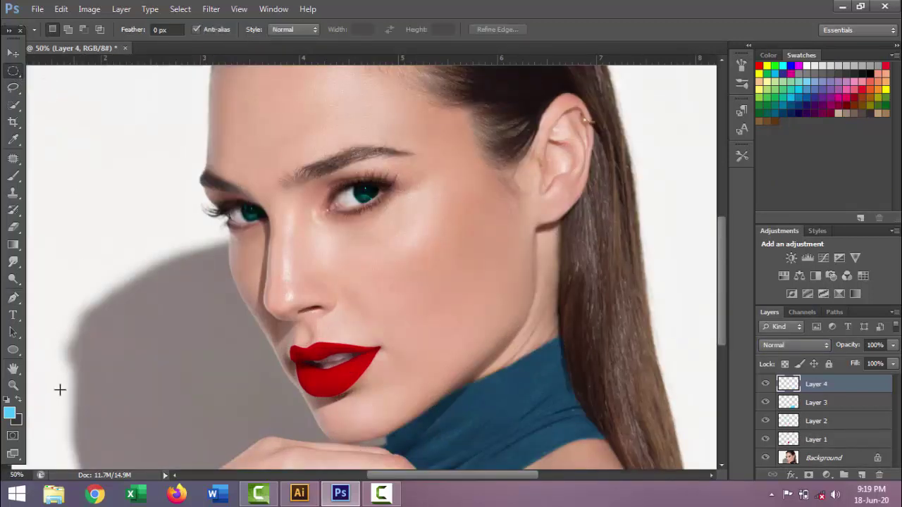
- Set the foreground to magenta (cyan and yellow at 0) and brush blush onto the cheek
left_click(10, 414)
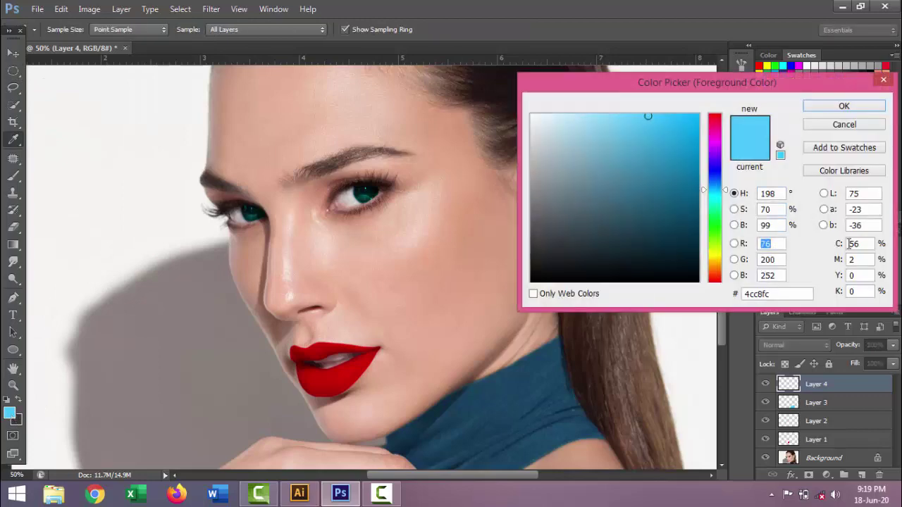
left_click_drag(839, 243, 810, 244)
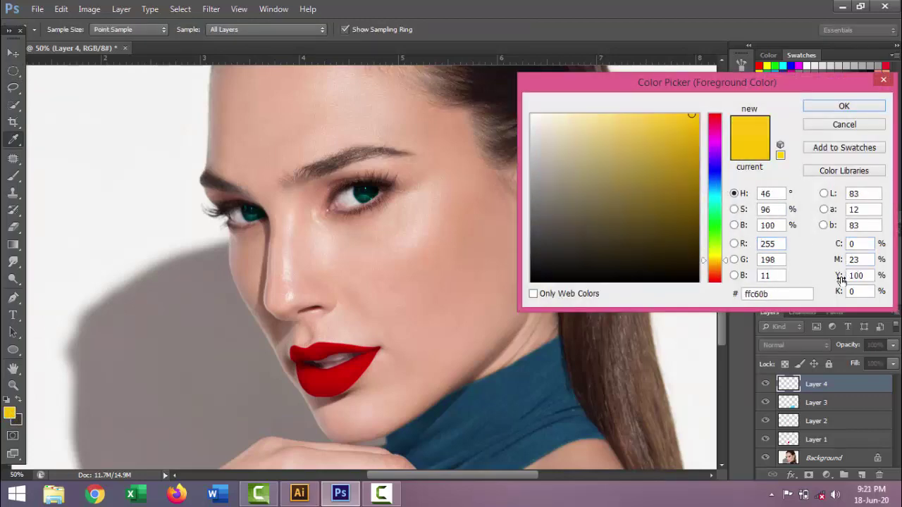
mouse_move(841, 279)
left_mouse_down()
mouse_move(803, 282)
mouse_move(899, 268)
left_mouse_up()
left_click(844, 108)
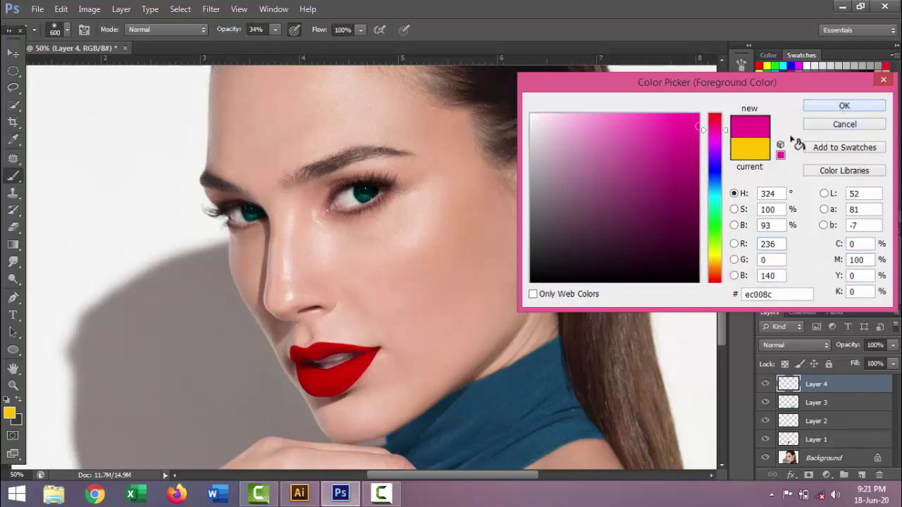
left_click(430, 272)
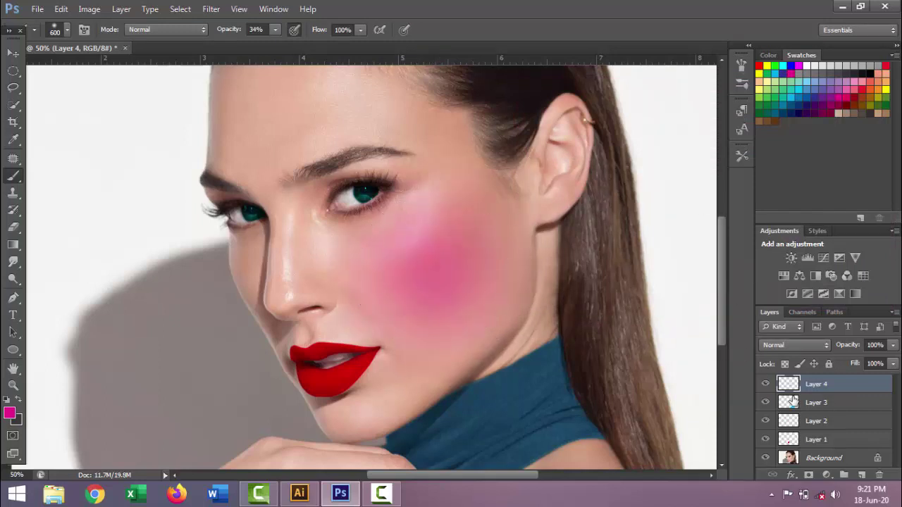
- Set Layer 4 to Soft Light, deepen the blush, and toggle it to compare
left_click(797, 346)
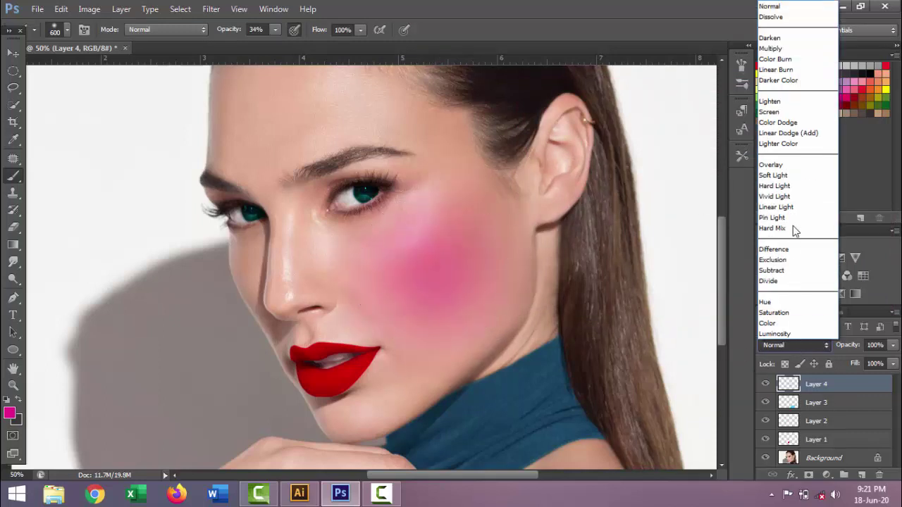
left_click(779, 175)
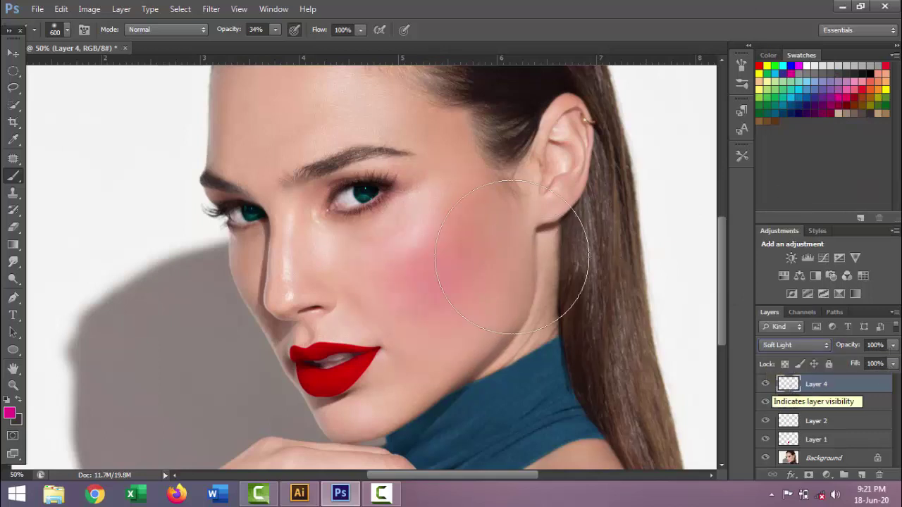
left_click(433, 268)
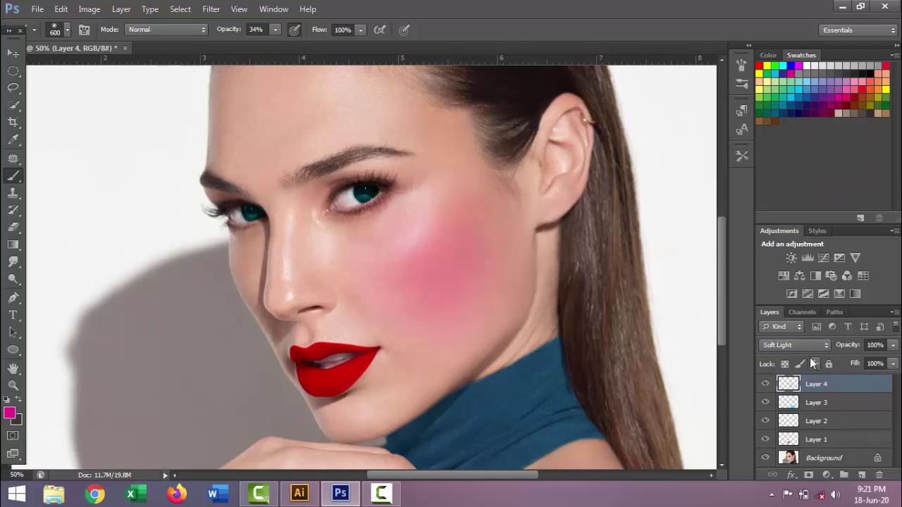
key("ctrl+minus")
key("ctrl+minus")
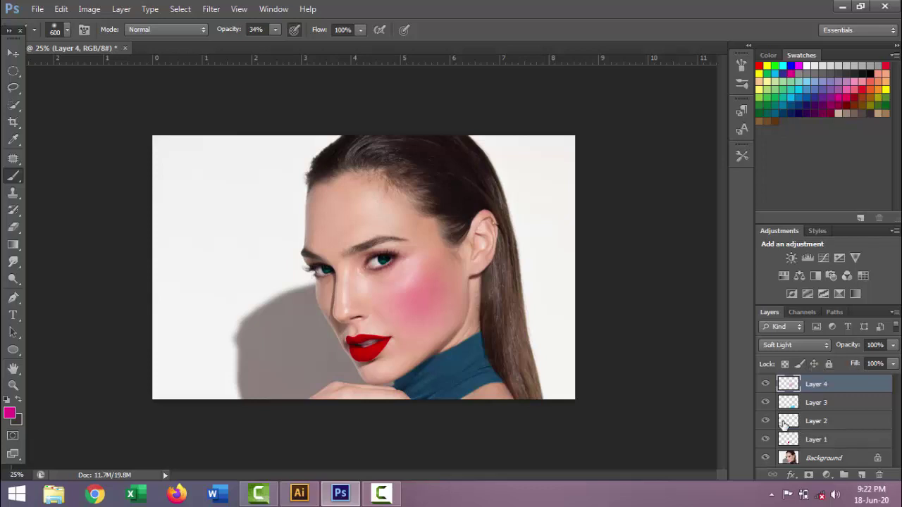
left_click(765, 384)
left_click(765, 384)
- Add Layer 5 and trace a pen path from the hairline past the ear down the neck
key("p")
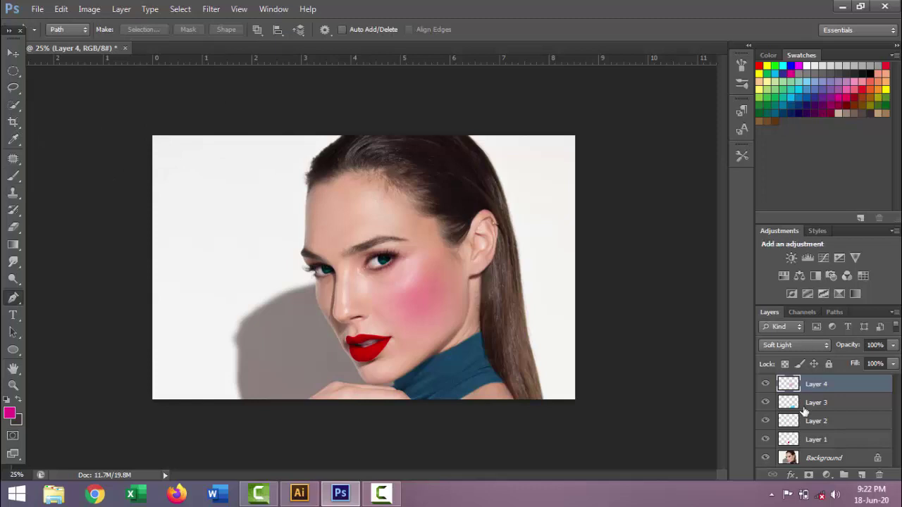
left_click(862, 471)
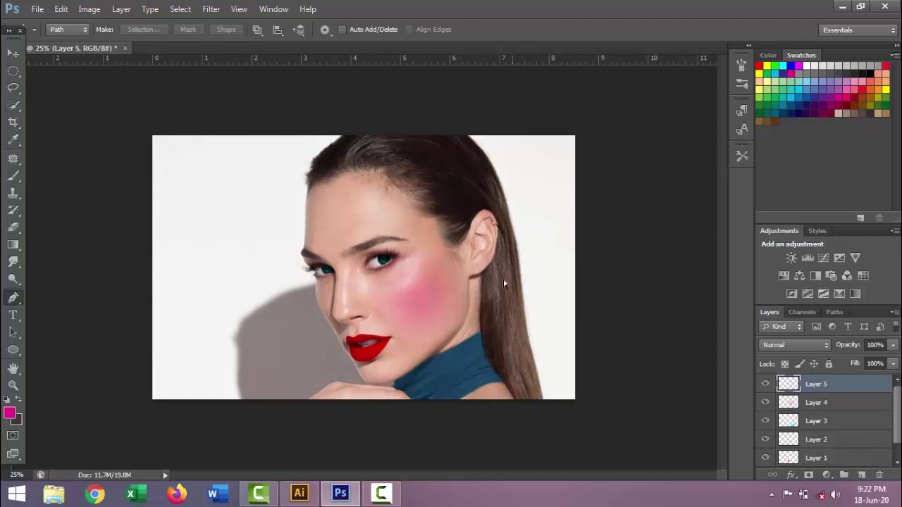
key("ctrl+plus")
key("ctrl+plus")
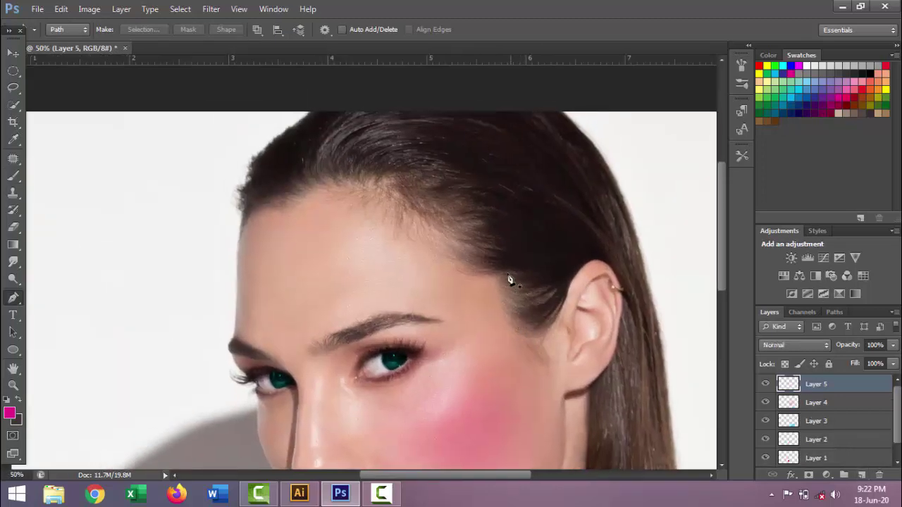
left_click(239, 232)
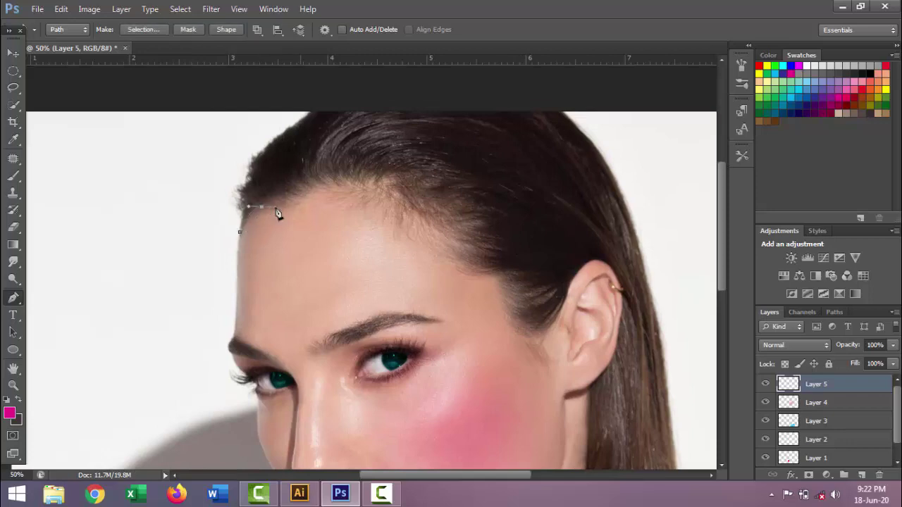
left_click_drag(498, 270, 526, 265)
left_click_drag(607, 262, 620, 304)
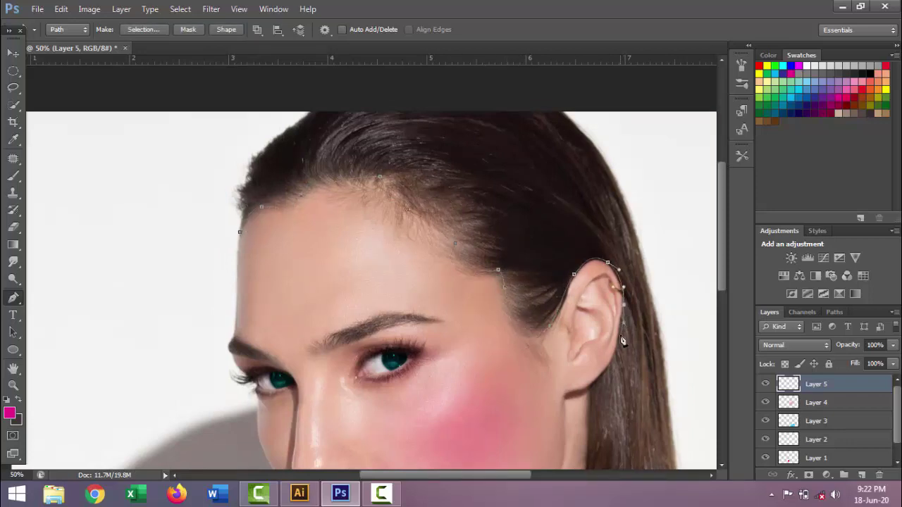
left_click_drag(592, 387, 589, 423)
scroll(588, 395, "down", 5)
left_click(586, 157)
left_click(613, 208)
- Finish the hair outline over the top of the head, close the path, and select all anchors
key("ctrl+minus")
key("ctrl+minus")
key("ctrl+plus")
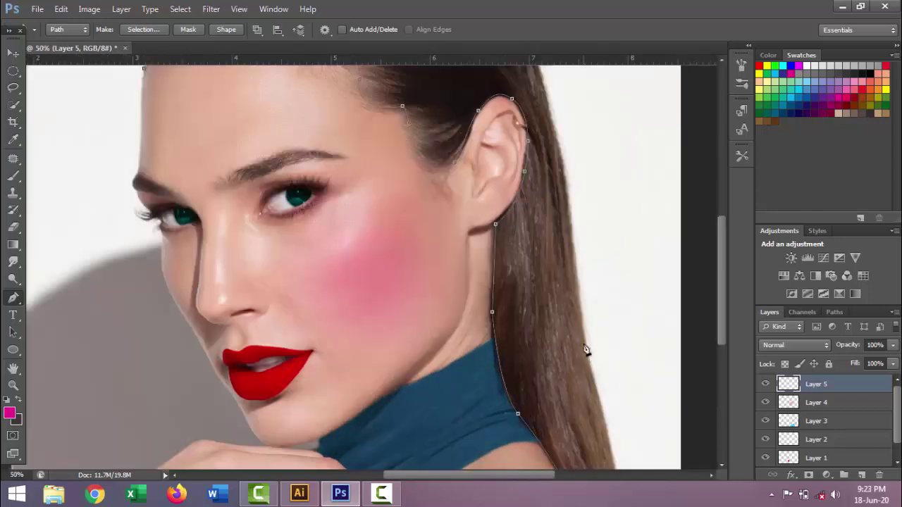
scroll(549, 176, "up", 5)
scroll(524, 141, "up", 3)
left_click(306, 208)
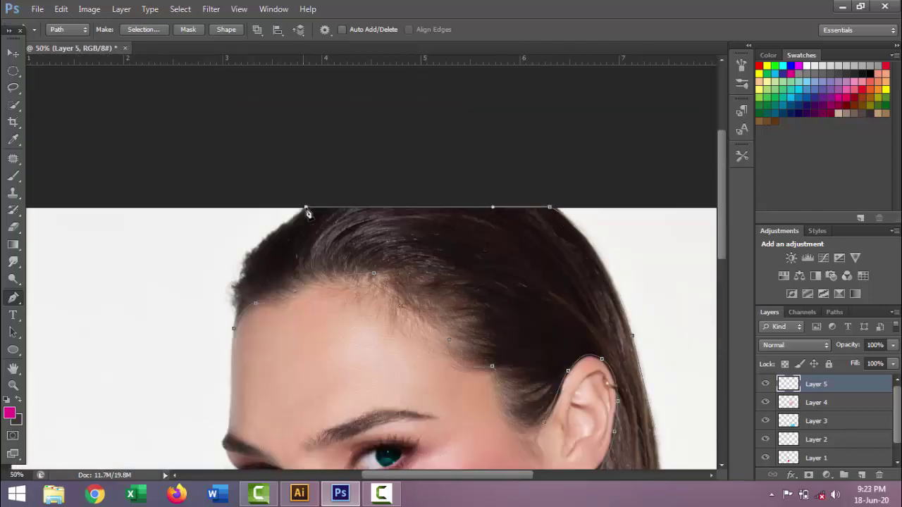
left_click(270, 231)
left_click_drag(242, 270, 245, 283)
scroll(245, 283, "up", 1)
left_click(237, 315)
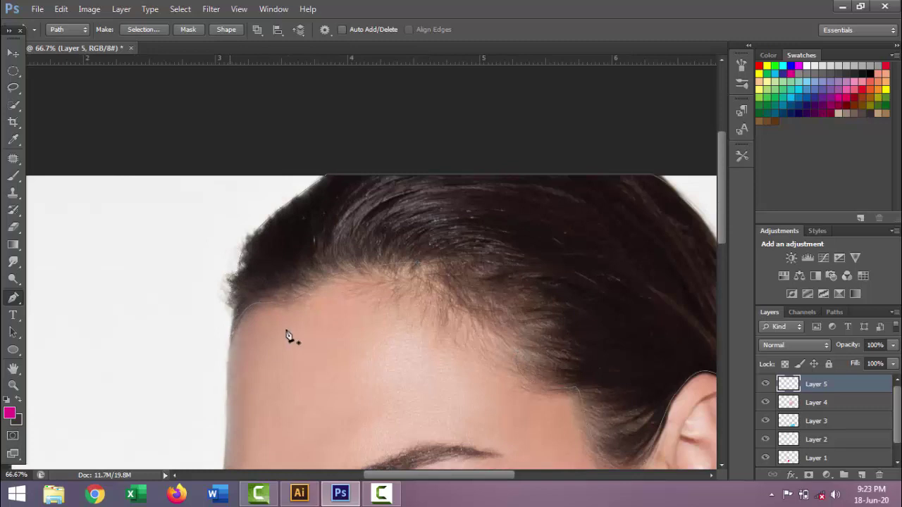
scroll(288, 335, "down", 1)
scroll(289, 334, "down", 1)
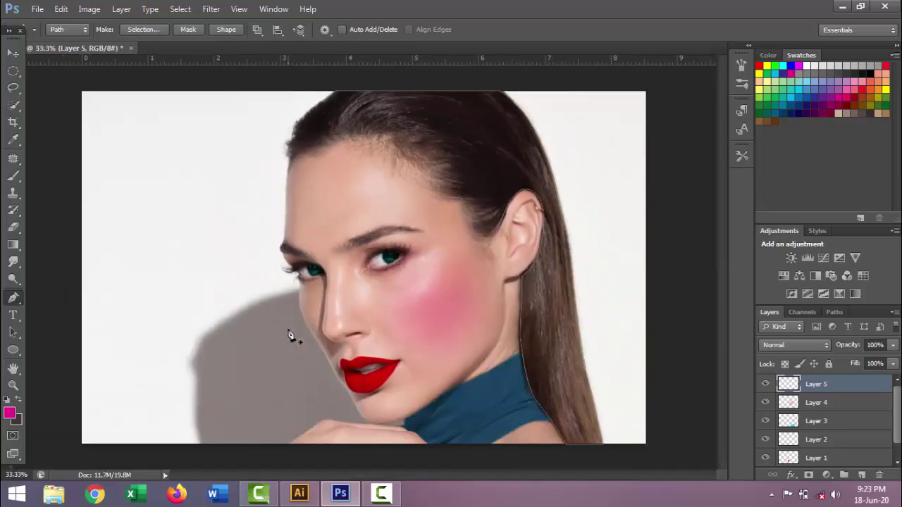
scroll(289, 334, "down", 1)
left_click_drag(269, 122, 655, 458)
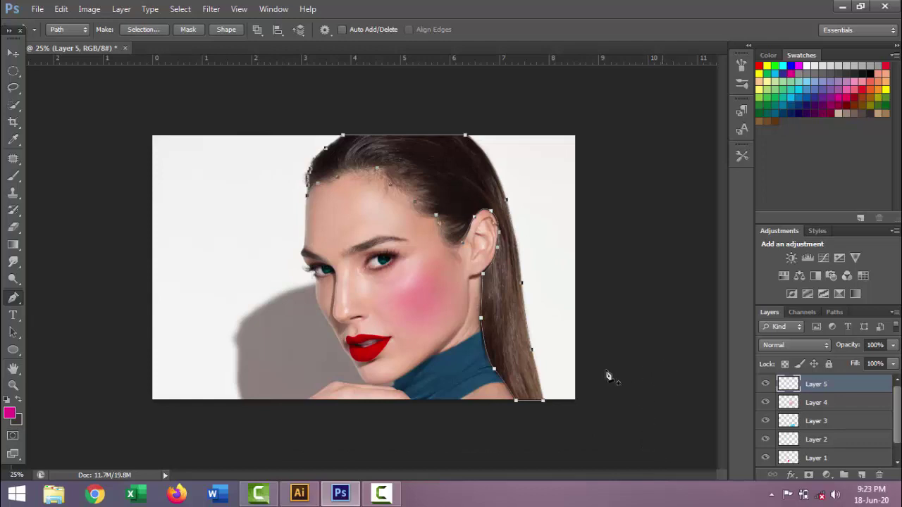
- Turn the hair path into a selection and set the foreground colour to gold cd9b15
right_click(464, 210)
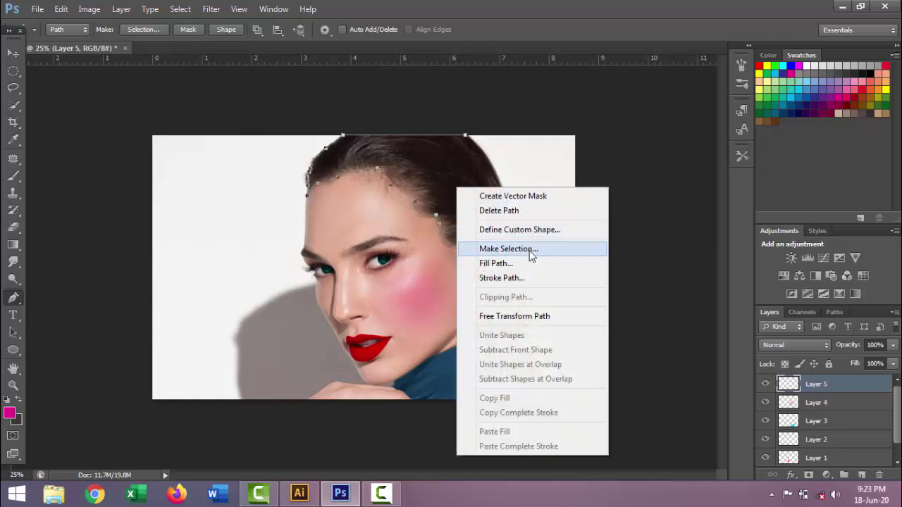
left_click(528, 248)
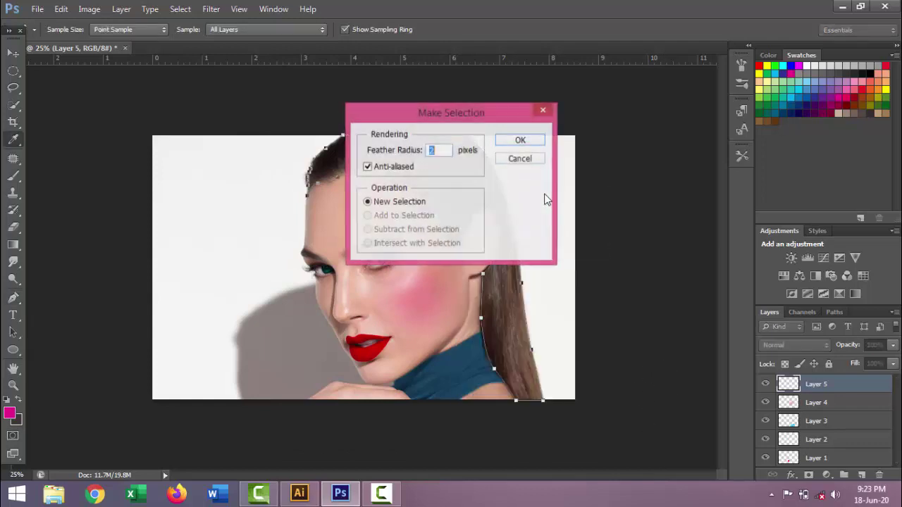
left_click(527, 140)
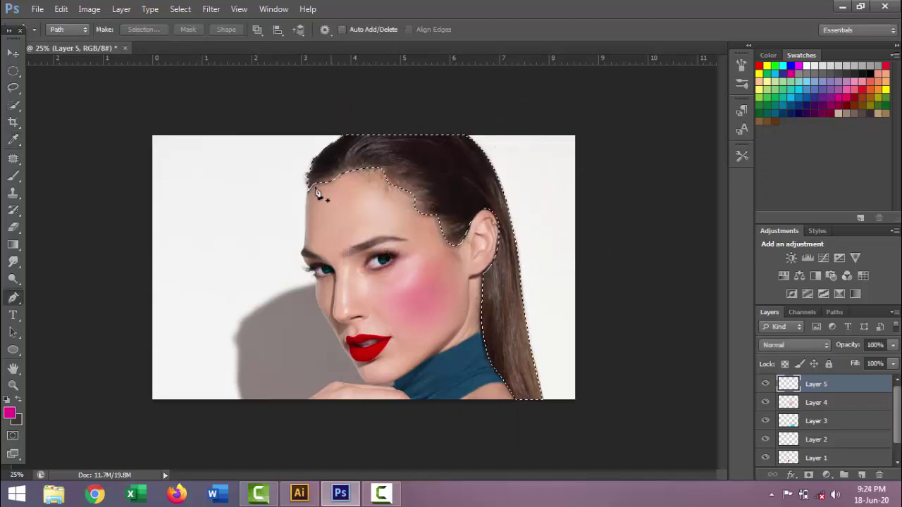
left_click(9, 414)
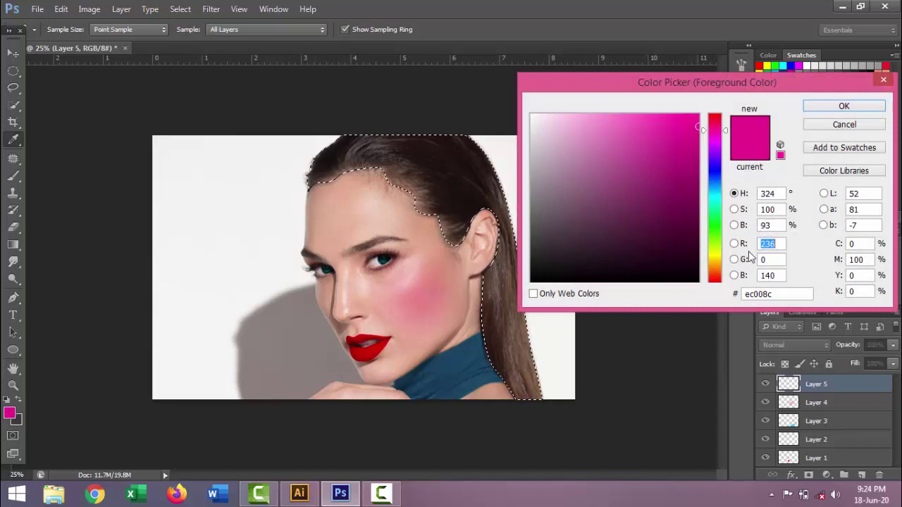
left_click(713, 261)
left_click(680, 148)
type("205")
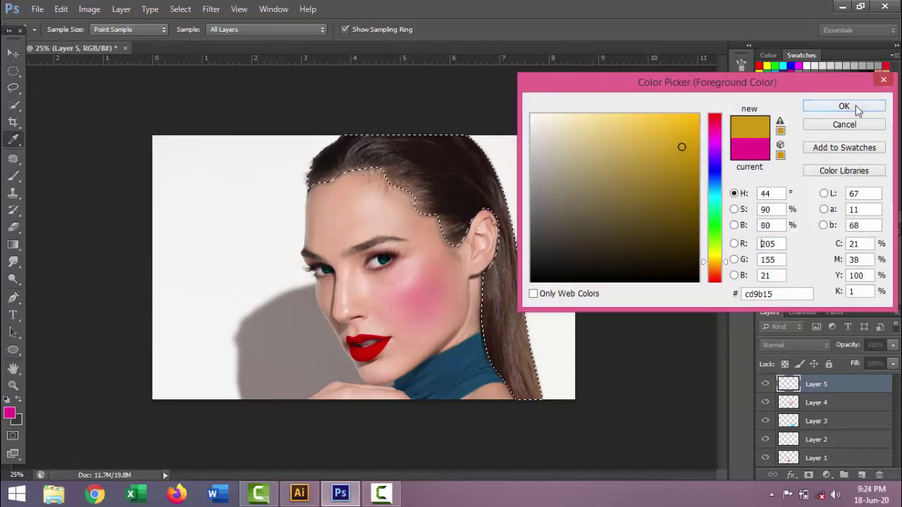
left_click(843, 106)
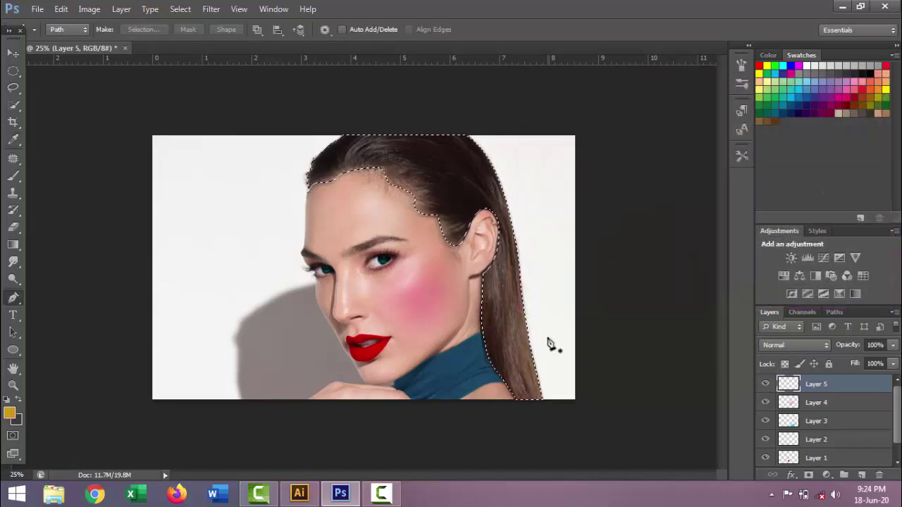
- Fill the hair selection with gold, deselect, and set Layer 5 to Multiply
key("alt+BackSpace")
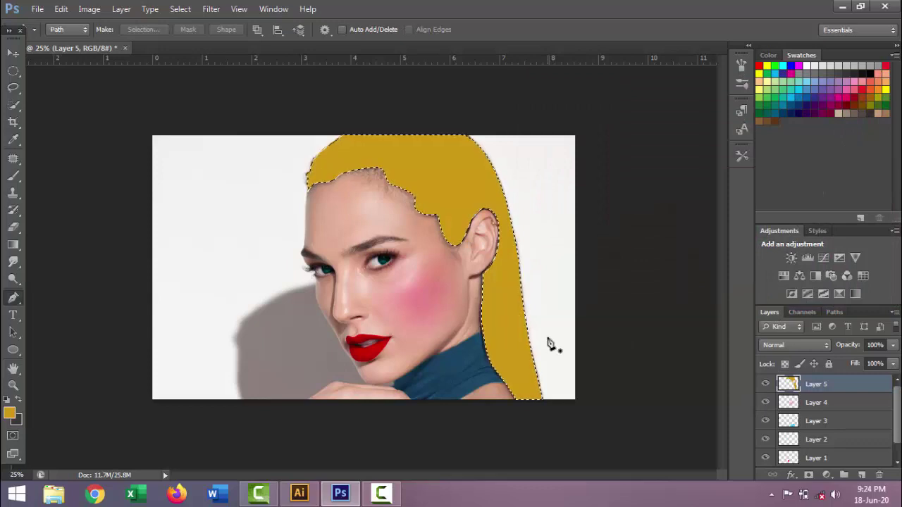
key("ctrl+d")
left_click(791, 345)
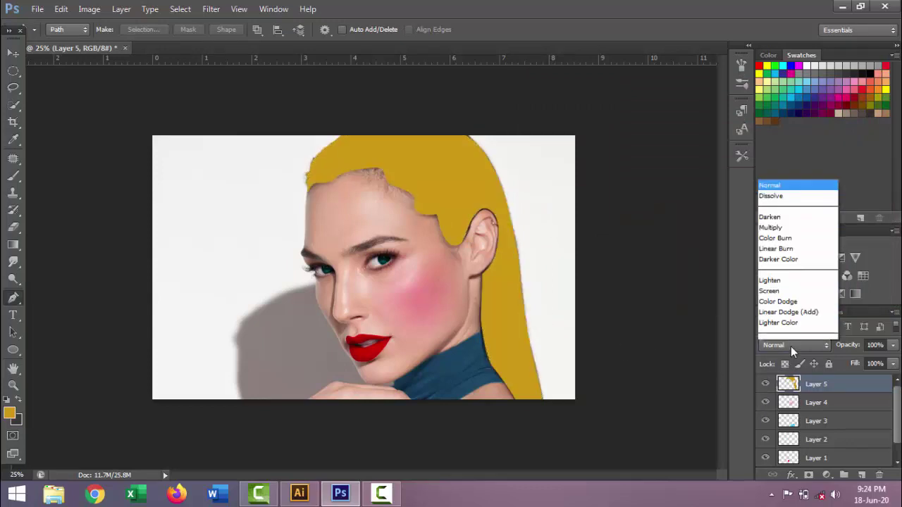
left_click(789, 176)
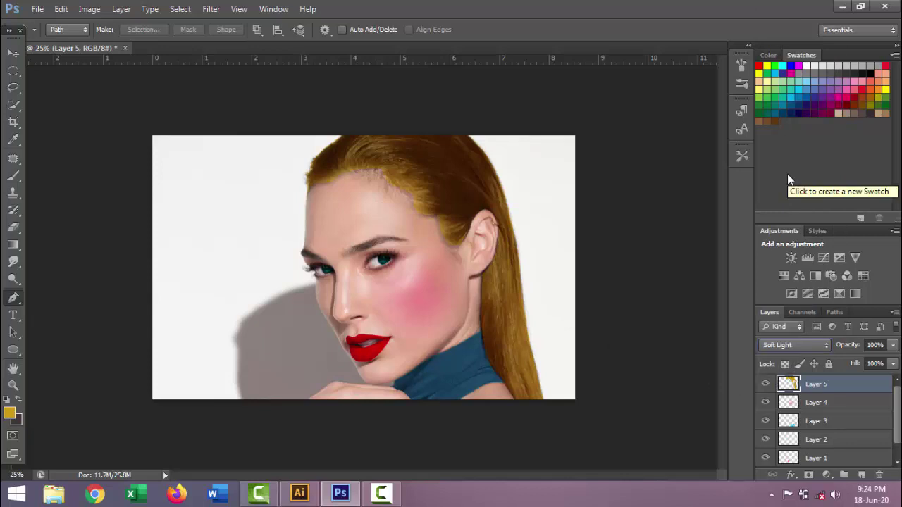
left_click(777, 345)
left_click(769, 49)
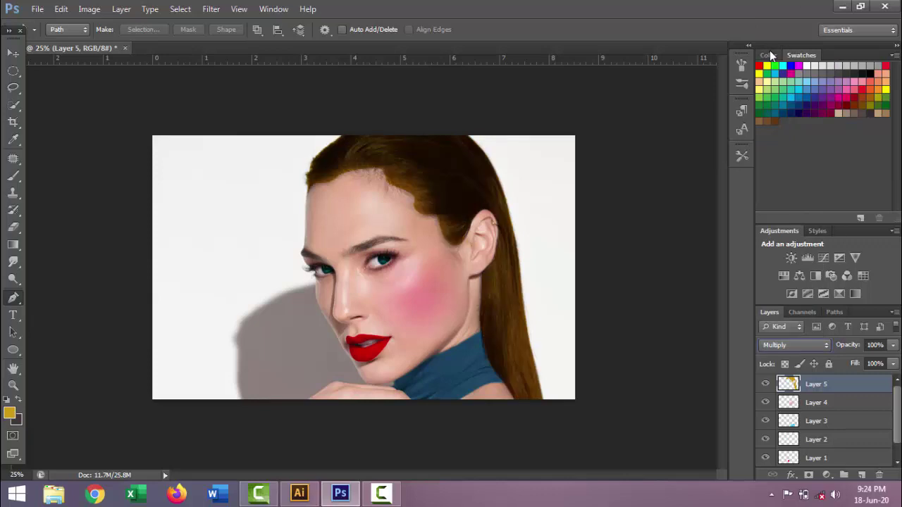
- Toggle Layer 5's visibility to compare the hair with and without colour
left_click(766, 384)
left_click(766, 385)
left_click(766, 384)
left_click(766, 384)
left_click(766, 385)
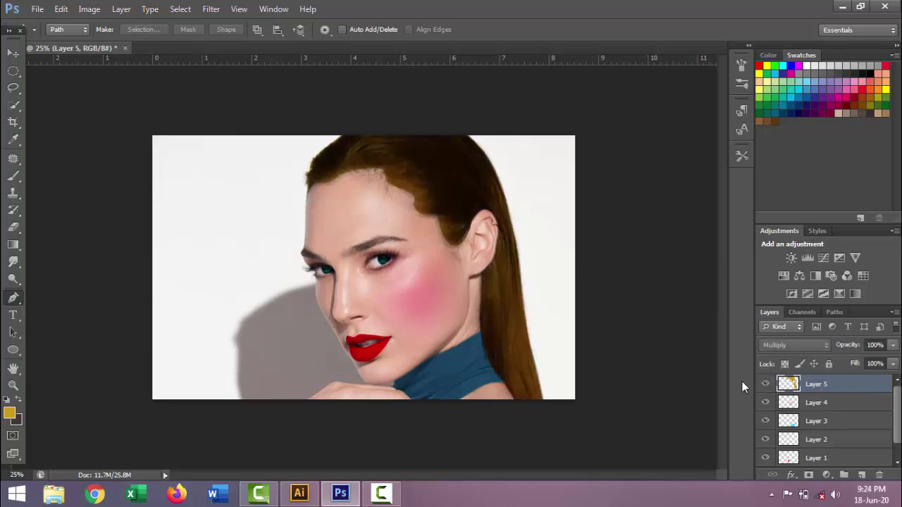
- Erase gold spill near the temple with a 400px, 44% eraser, then shrink it to 100
left_click_drag(13, 226, 56, 226)
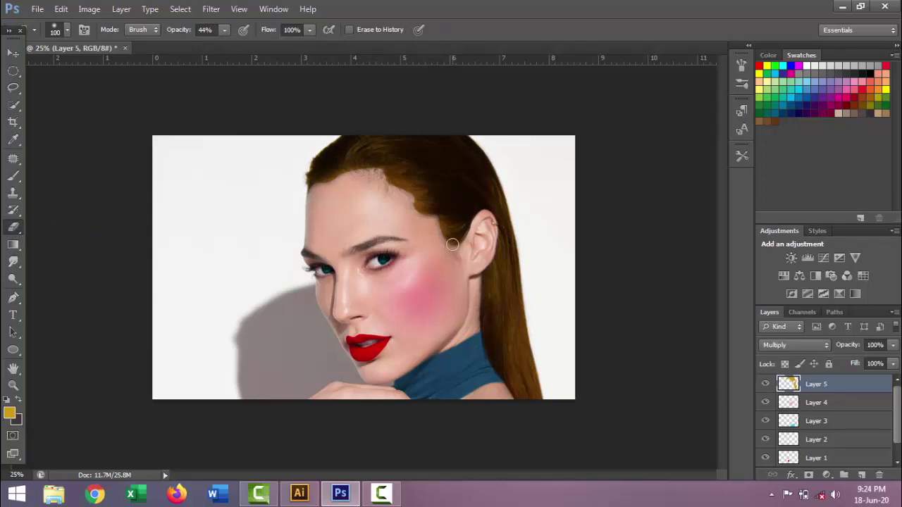
key("bracketright")
key("bracketright")
key("bracketright")
key("bracketright")
key("bracketright")
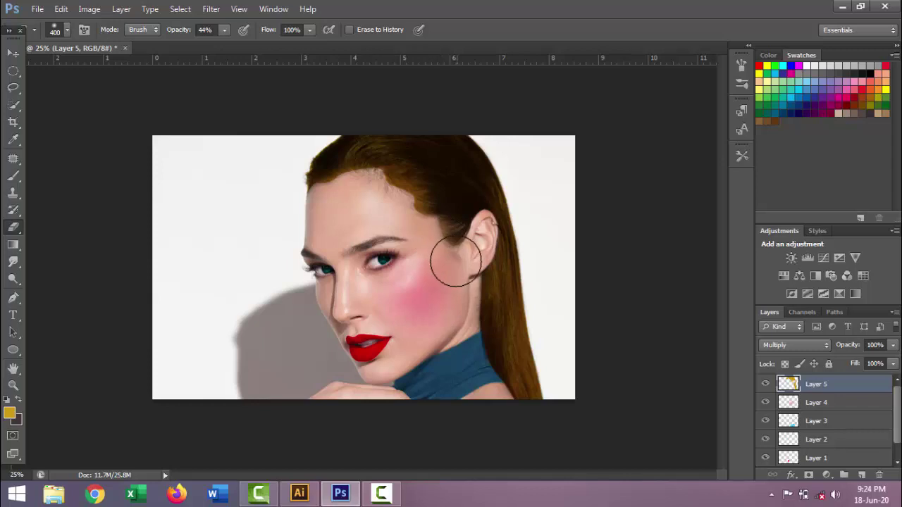
left_click_drag(443, 246, 411, 214)
key("ctrl+plus")
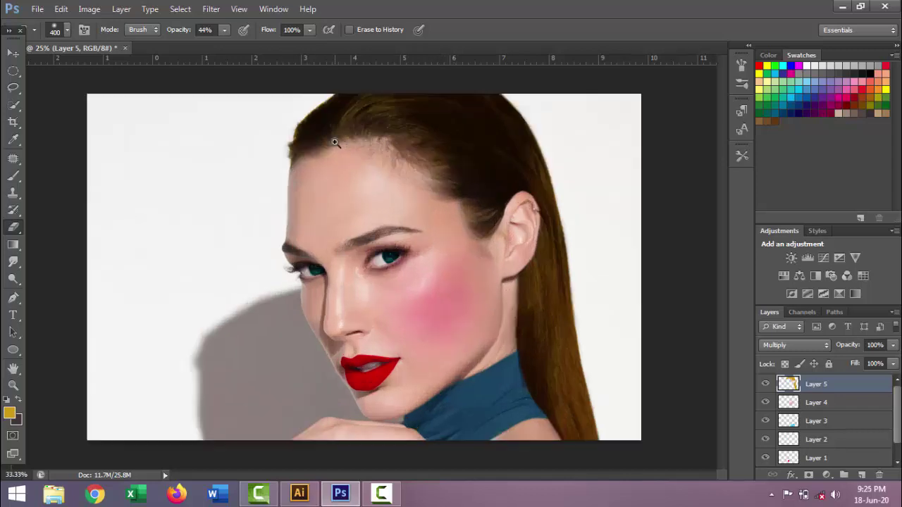
key("ctrl+plus")
key("bracketleft")
key("bracketleft")
key("bracketleft")
scroll(670, 358, "down", 3)
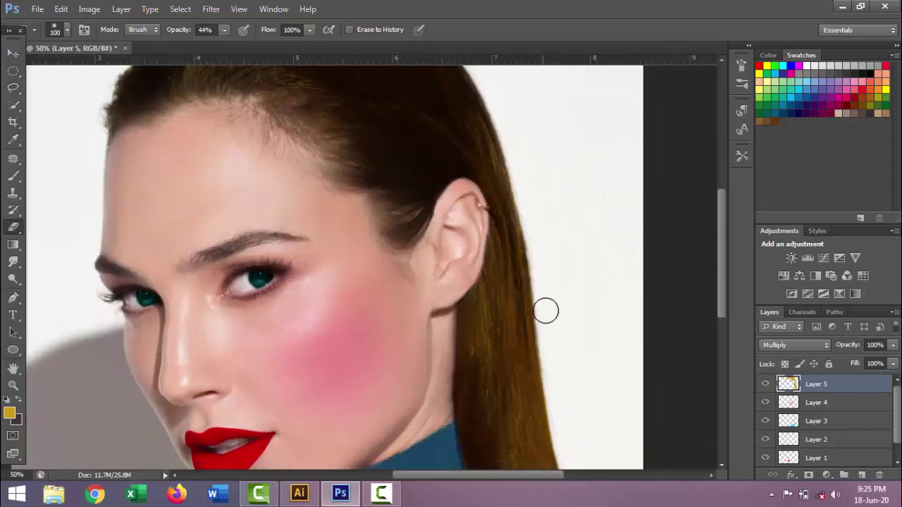
scroll(545, 310, "down", 3)
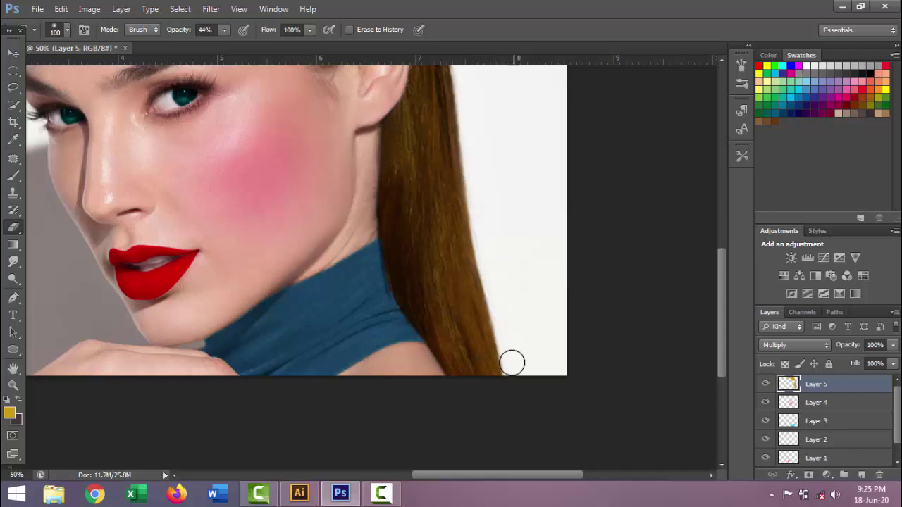
key("ctrl+minus")
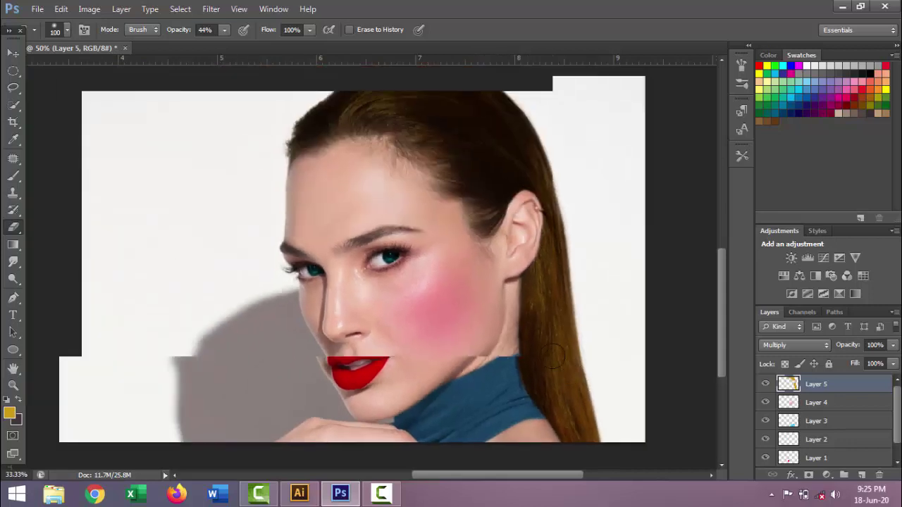
key("ctrl+minus")
key("ctrl+minus")
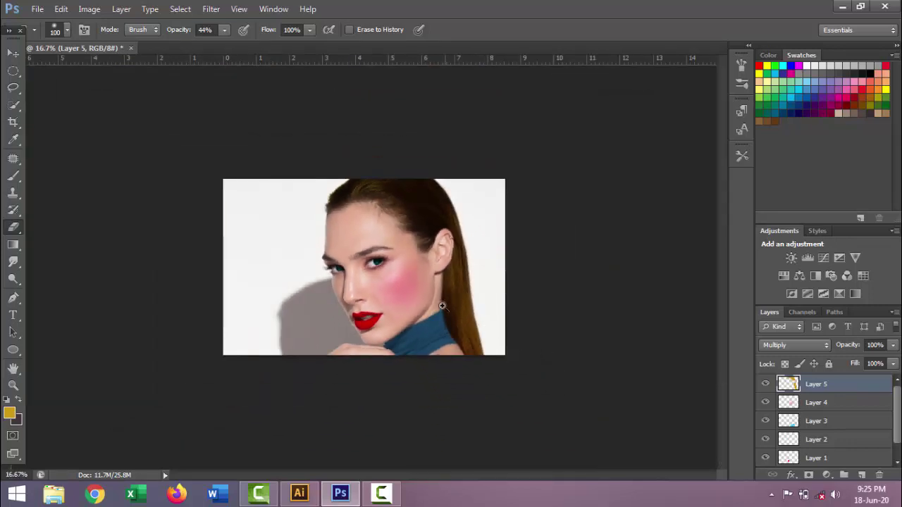
key("ctrl+plus")
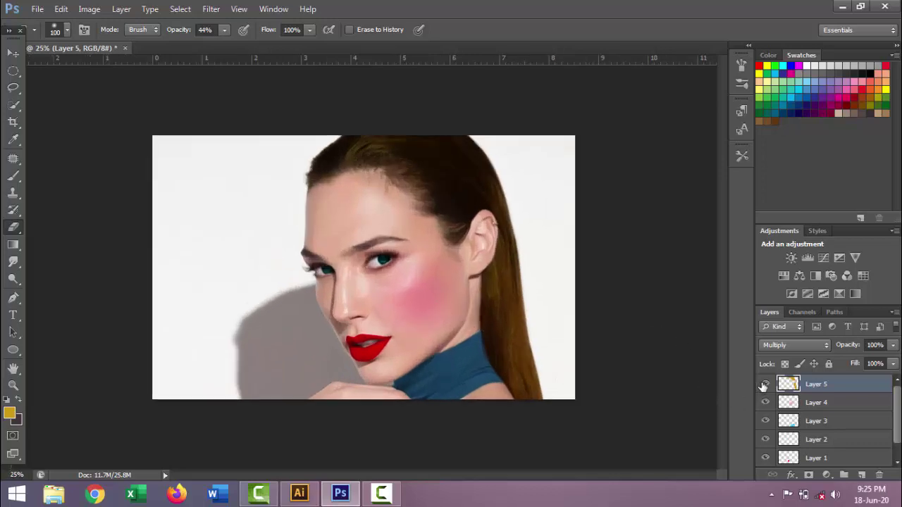
- Drop Layer 5's opacity to 71% and toggle its visibility to compare before and after
left_click(764, 384)
left_click_drag(892, 344, 877, 364)
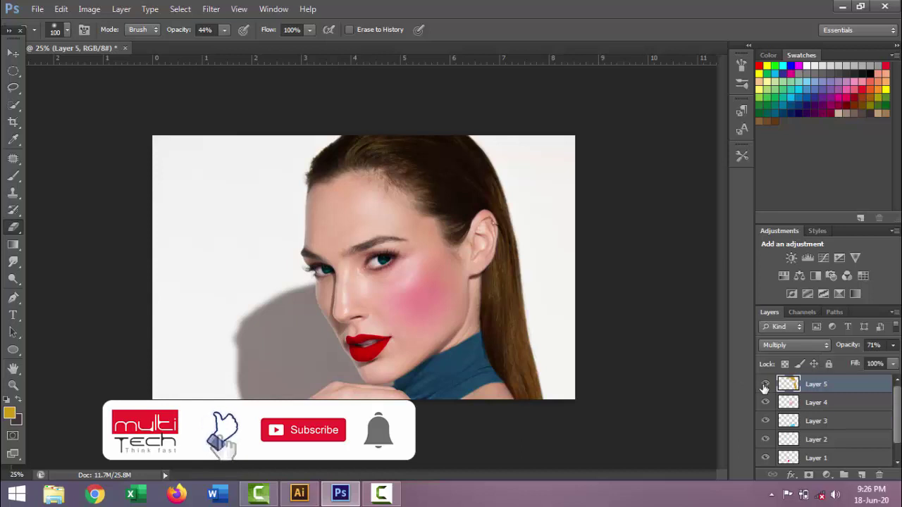
left_click(765, 384)
left_click(765, 384)
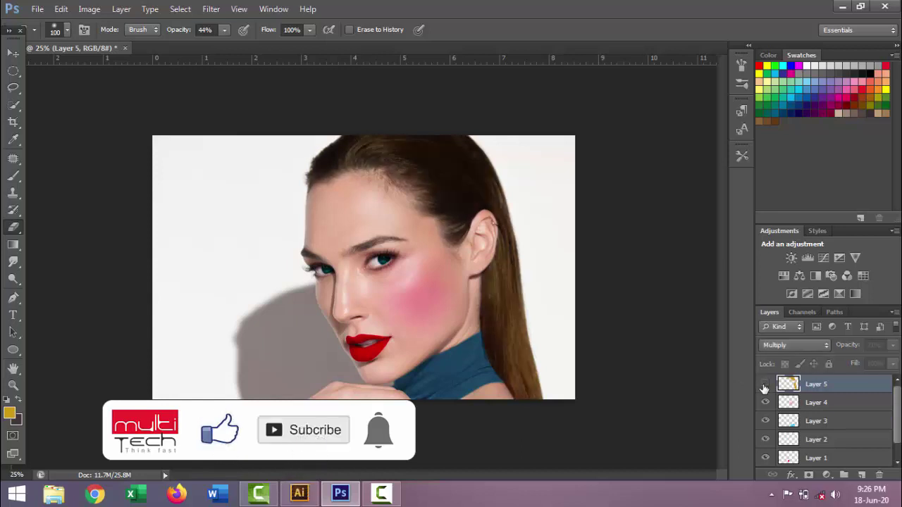
left_click(765, 384)
left_click(764, 384)
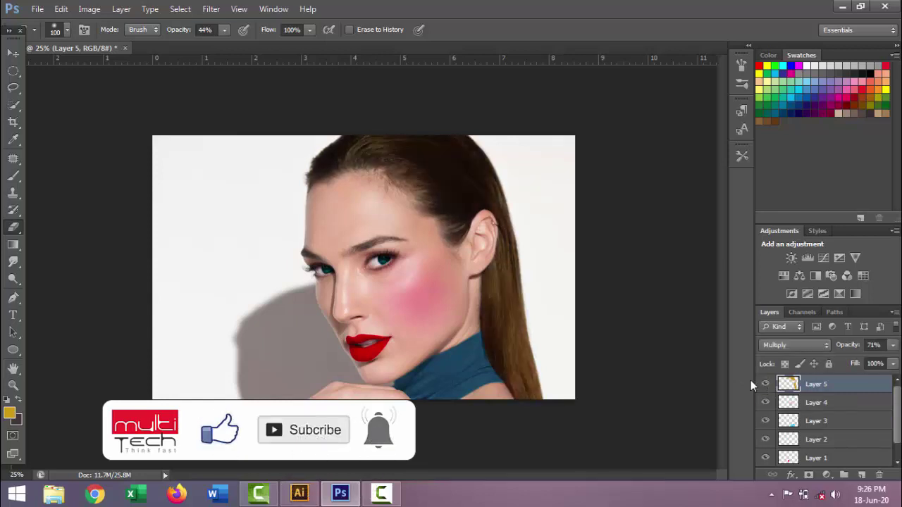